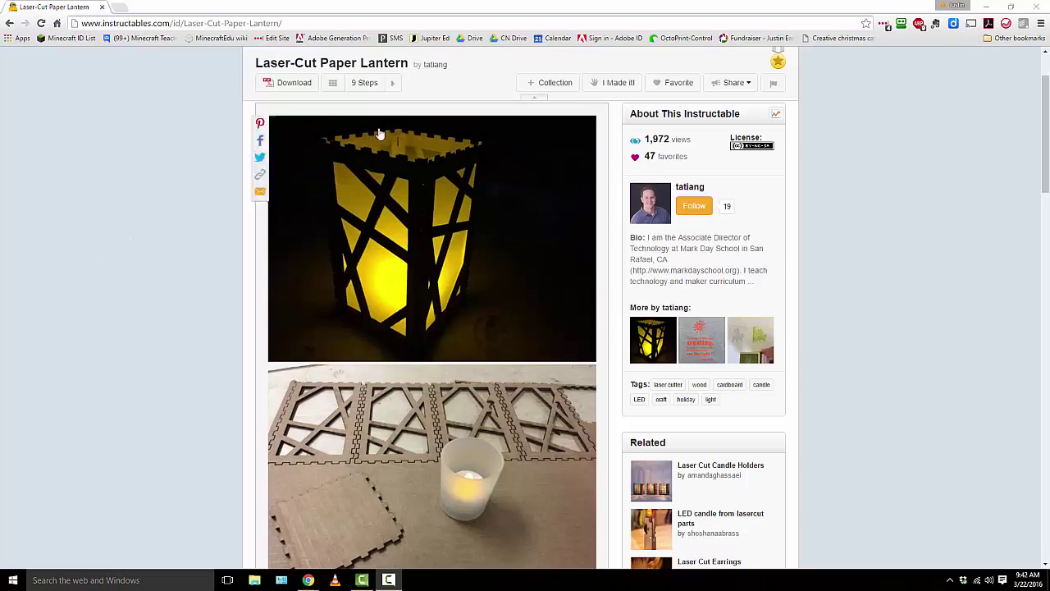
Search 'boxmaker' in a new Chrome tab and go to the first BoxMaker result.
{"action": "scroll", "coordinate": [106, 217], "scroll_direction": "up", "scroll_amount": 1}
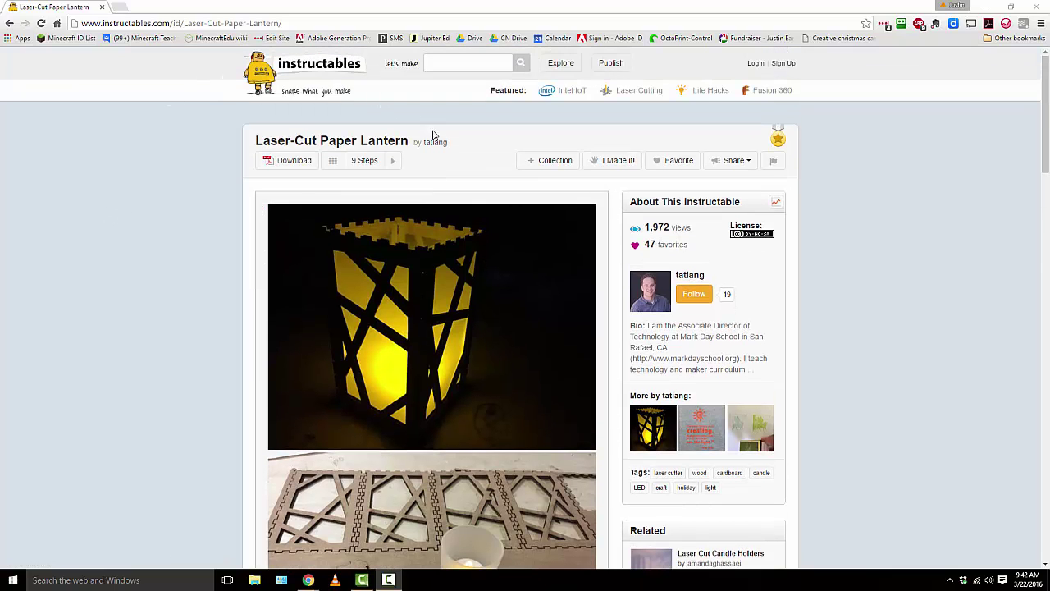
{"action": "scroll", "coordinate": [471, 401], "scroll_direction": "down", "scroll_amount": 1}
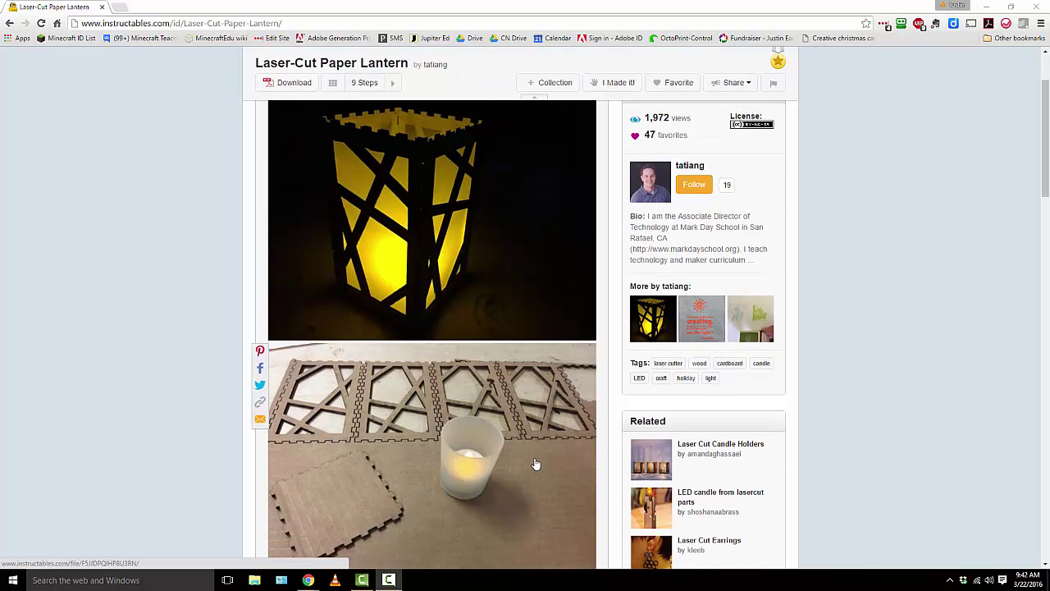
{"action": "scroll", "coordinate": [376, 383], "scroll_direction": "up", "scroll_amount": 1}
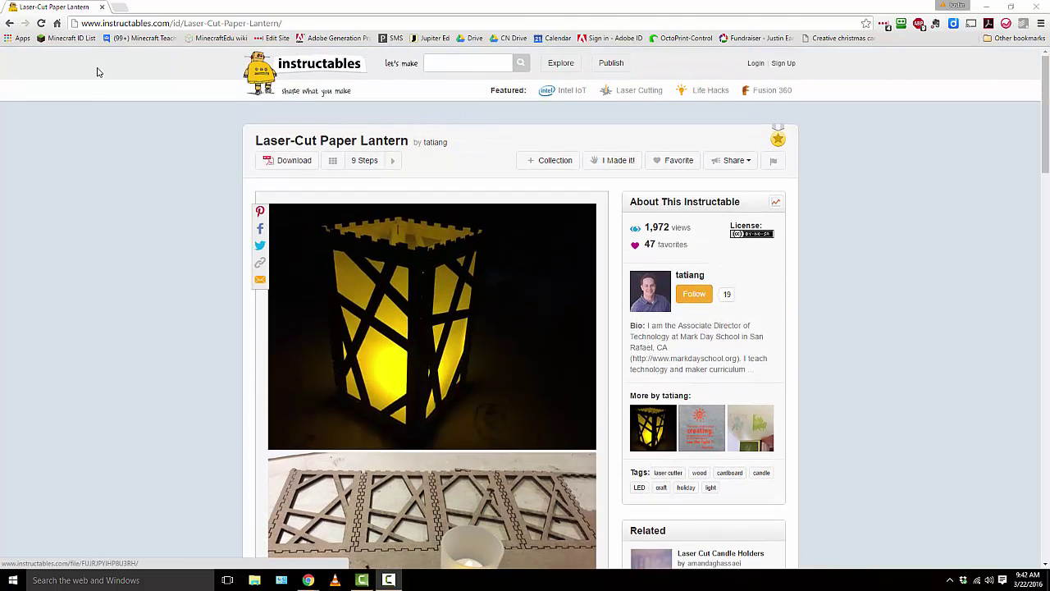
{"action": "left_click", "coordinate": [119, 8]}
{"action": "type", "text": "b"}
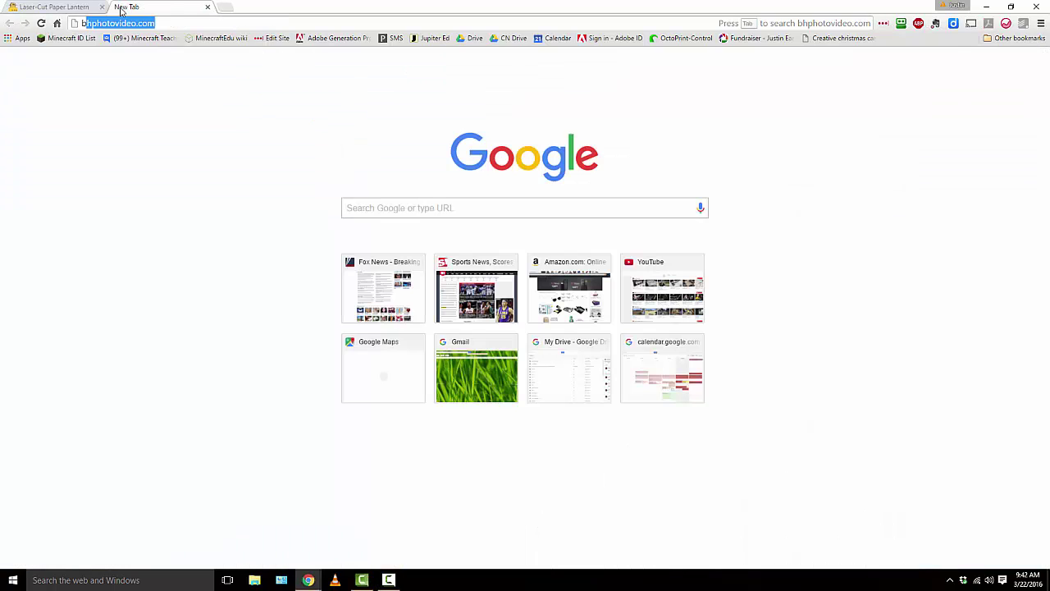
{"action": "type", "text": "oxmaker"}
{"action": "key", "text": "Return"}
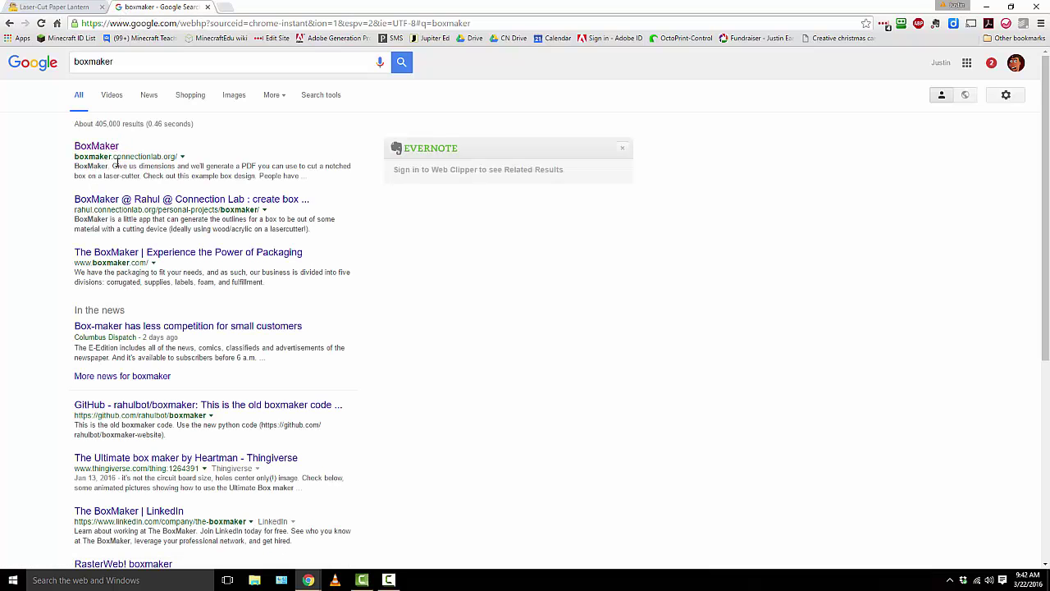
{"action": "left_click", "coordinate": [105, 149]}
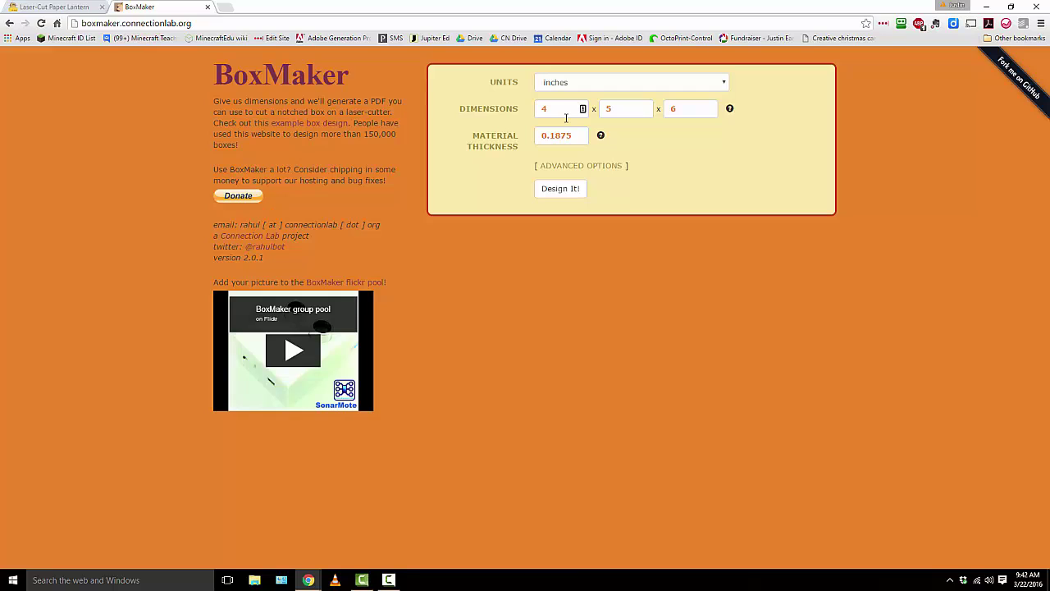
Set the box to 4 x 4 x 7 inches with 0.125 thickness and generate the PDF.
{"action": "left_click", "coordinate": [610, 109]}
{"action": "type", "text": "4"}
{"action": "key", "text": "Tab"}
{"action": "type", "text": "7"}
{"action": "left_click", "coordinate": [587, 136]}
{"action": "left_click", "coordinate": [571, 191]}
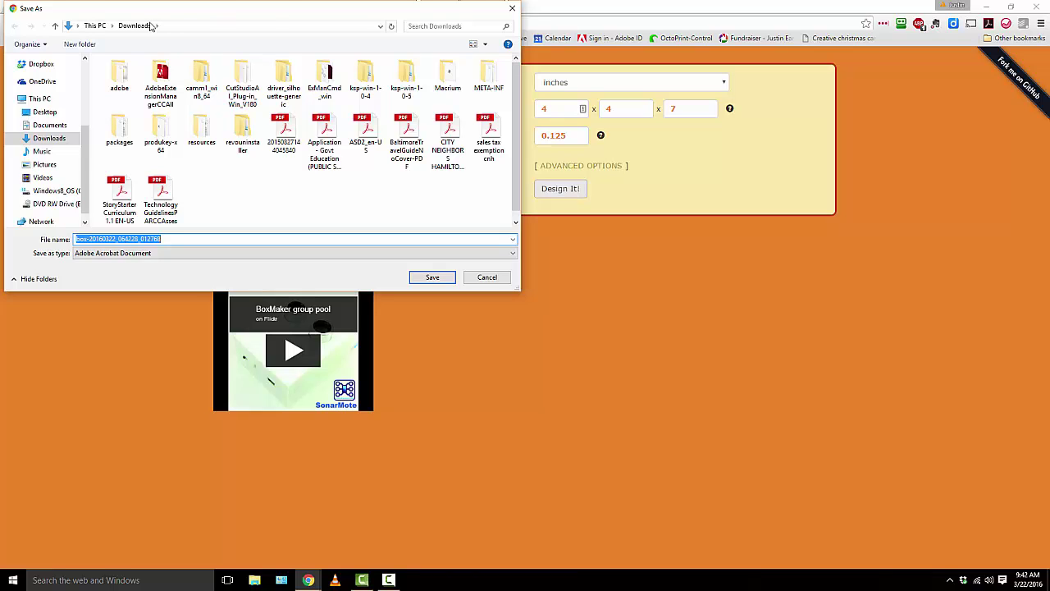
Save the box PDF to Downloads and show it in its folder.
{"action": "left_click", "coordinate": [433, 278]}
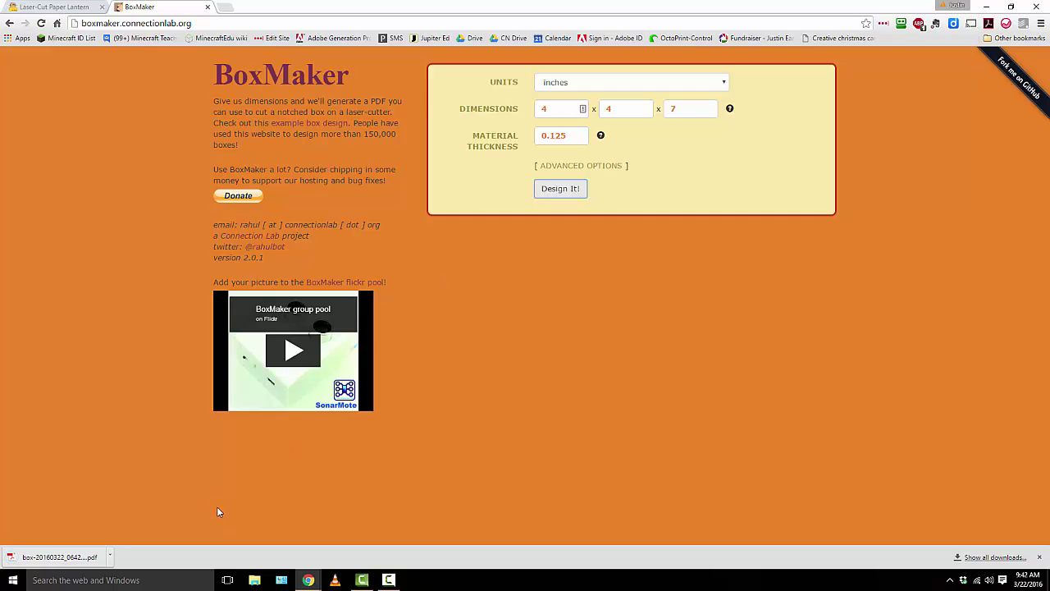
{"action": "left_click", "coordinate": [109, 557]}
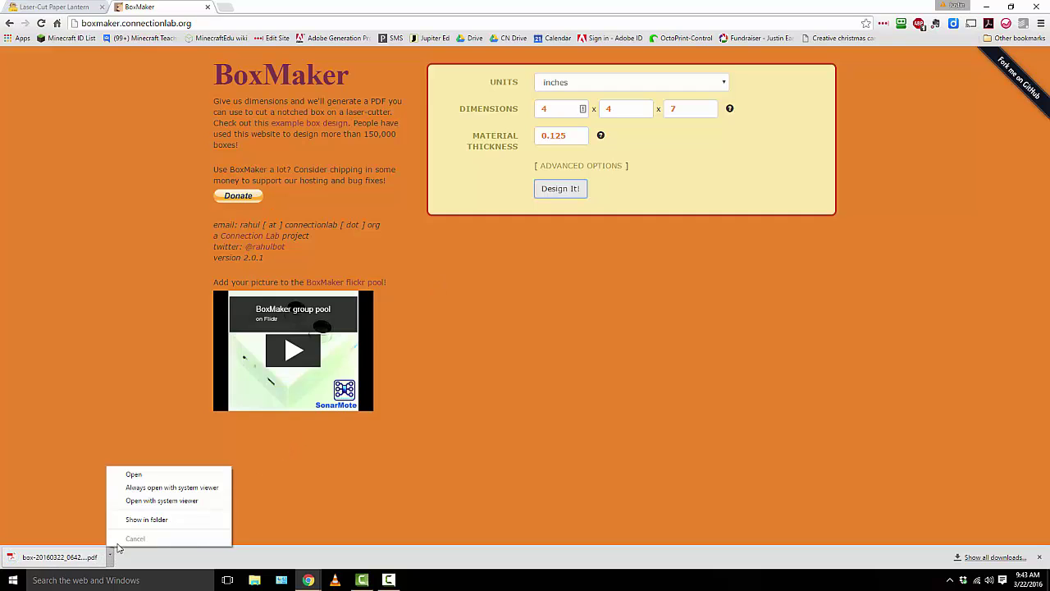
{"action": "left_click", "coordinate": [123, 521]}
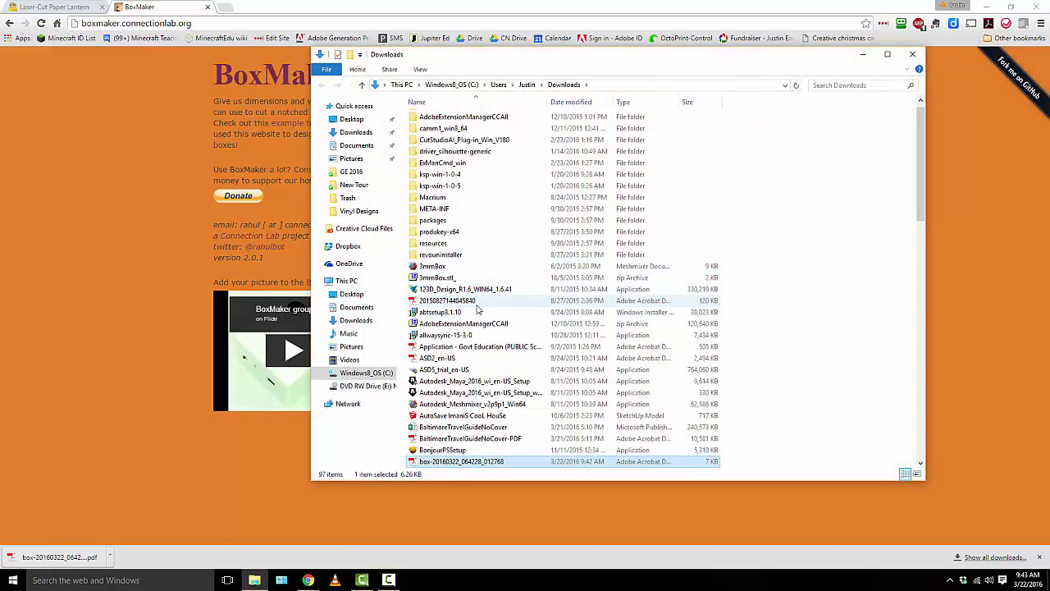
Open the box PDF with Adobe Illustrator CC 2015.
{"action": "scroll", "coordinate": [488, 348], "scroll_direction": "down", "scroll_amount": 4}
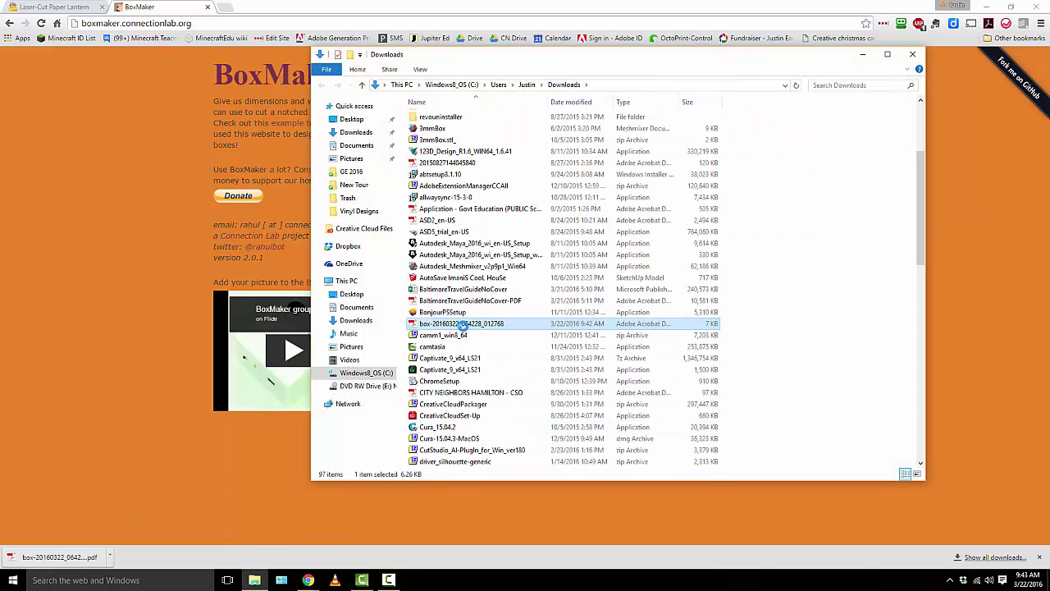
{"action": "right_click", "coordinate": [463, 325]}
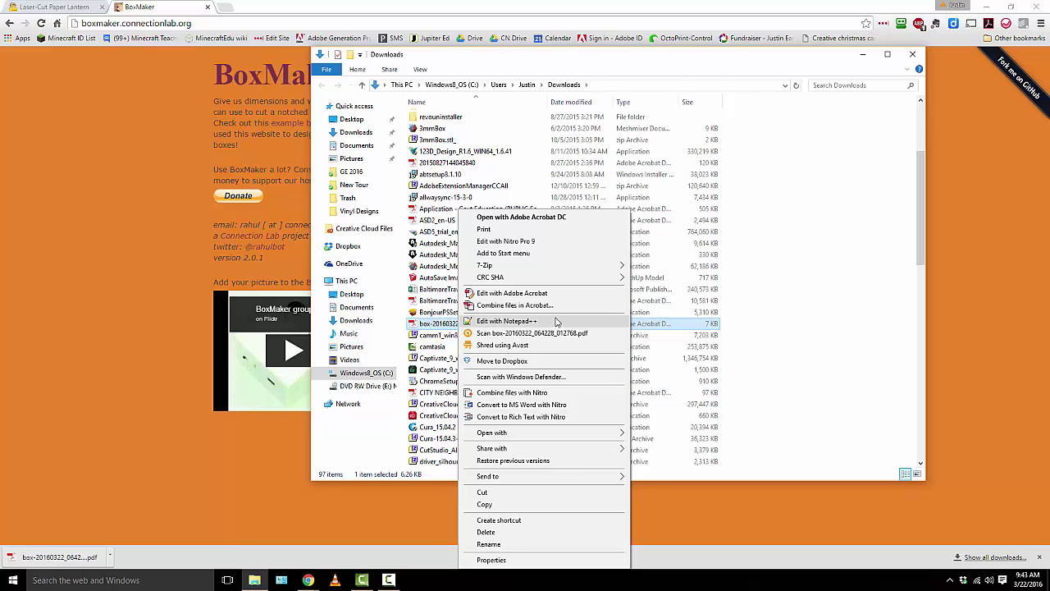
{"action": "mouse_move", "coordinate": [585, 435]}
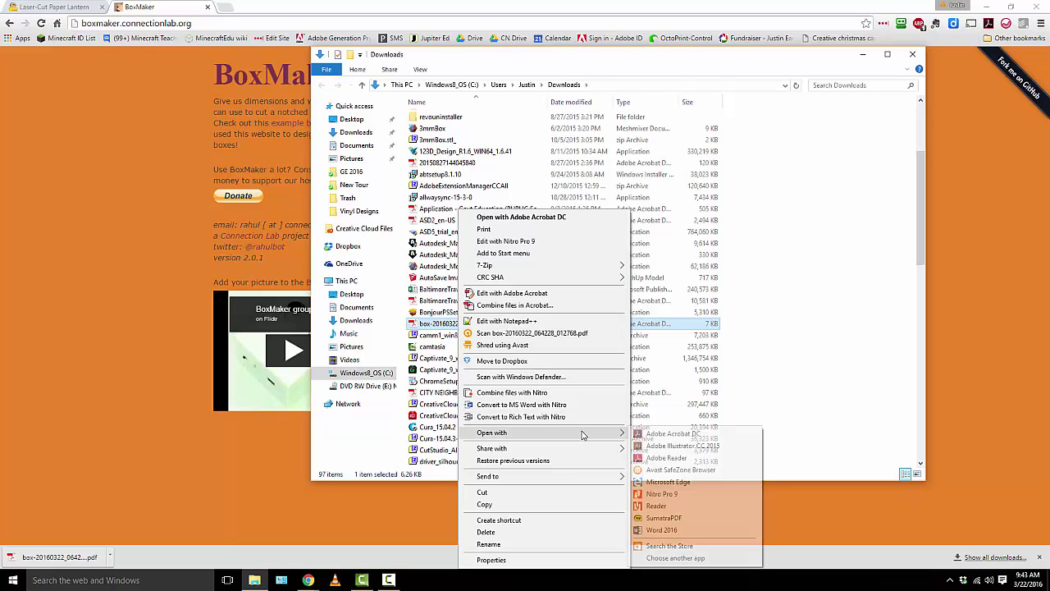
{"action": "left_click", "coordinate": [660, 447]}
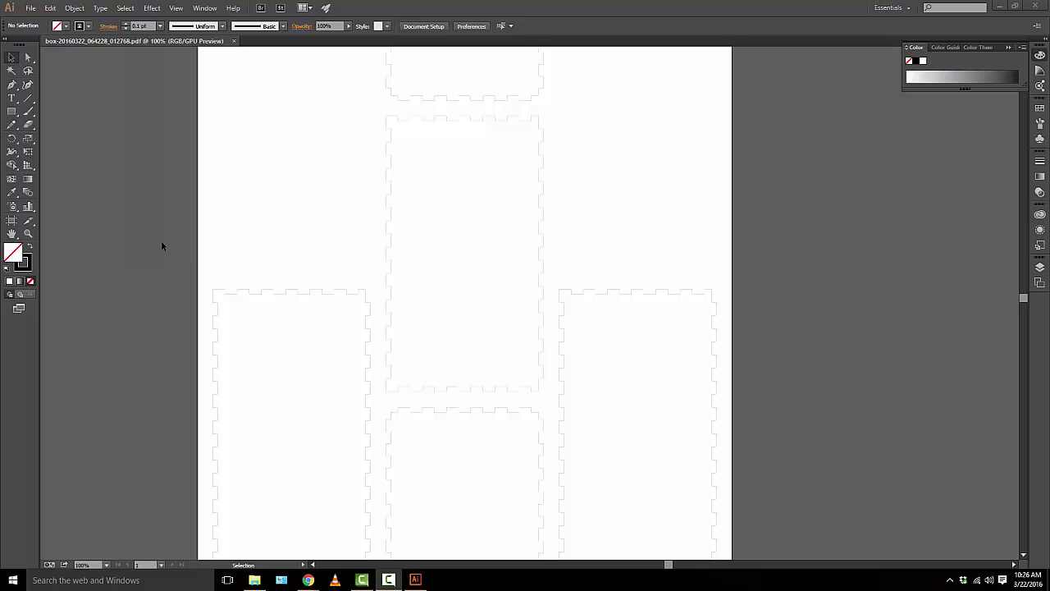
Resize the artboard to 24 in wide by 12 in tall with proportions unlinked.
{"action": "left_click", "coordinate": [9, 223]}
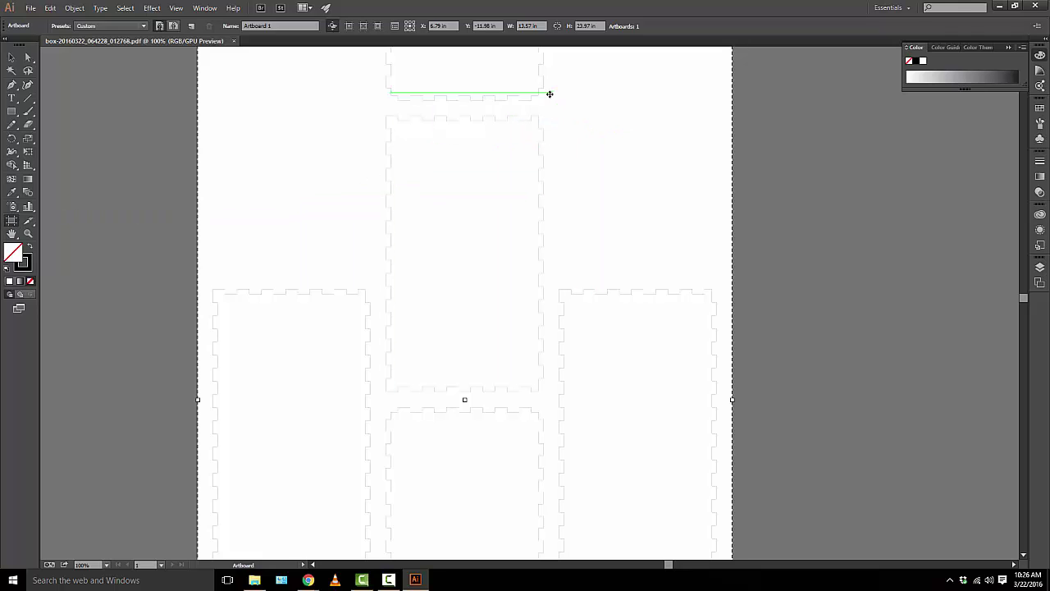
{"action": "left_click", "coordinate": [557, 27]}
{"action": "left_click", "coordinate": [529, 26]}
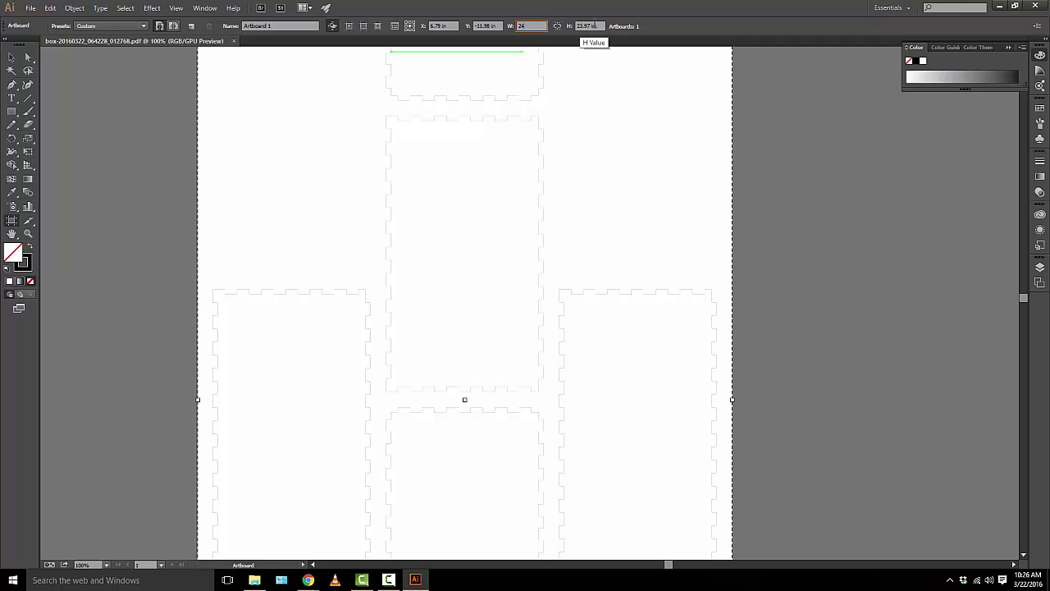
{"action": "key", "text": "Tab"}
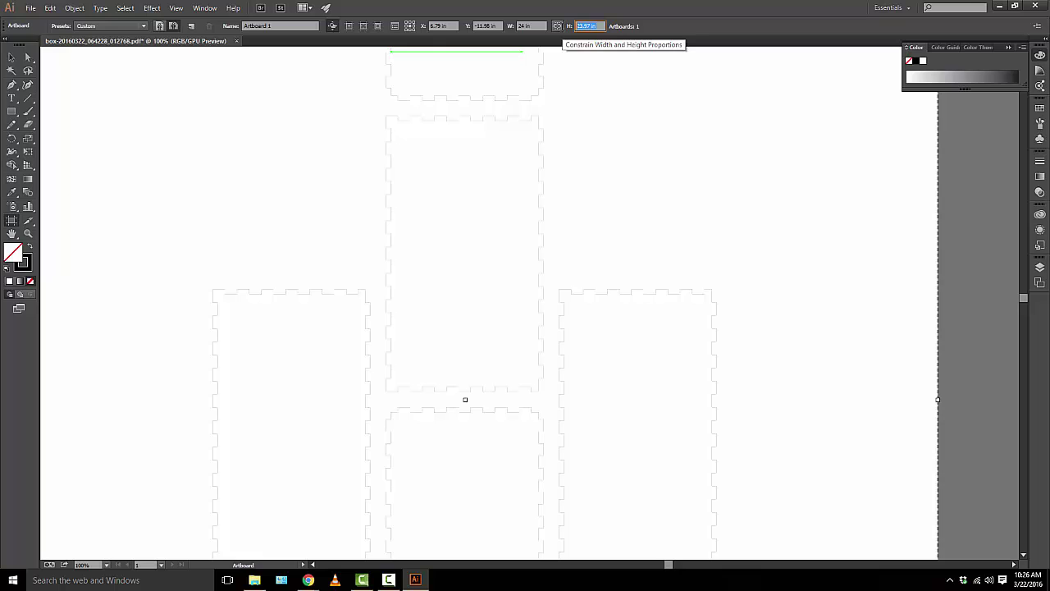
{"action": "type", "text": "12"}
{"action": "key", "text": "Return"}
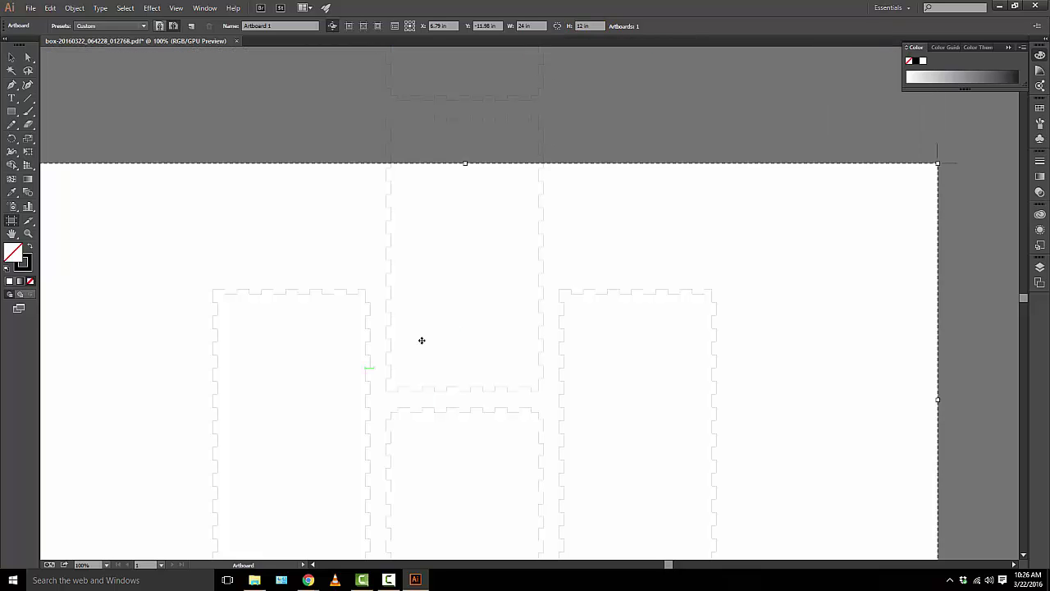
{"action": "scroll", "coordinate": [427, 304], "scroll_direction": "up", "scroll_amount": 2}
{"action": "scroll", "coordinate": [544, 157], "scroll_direction": "down", "scroll_amount": 7}
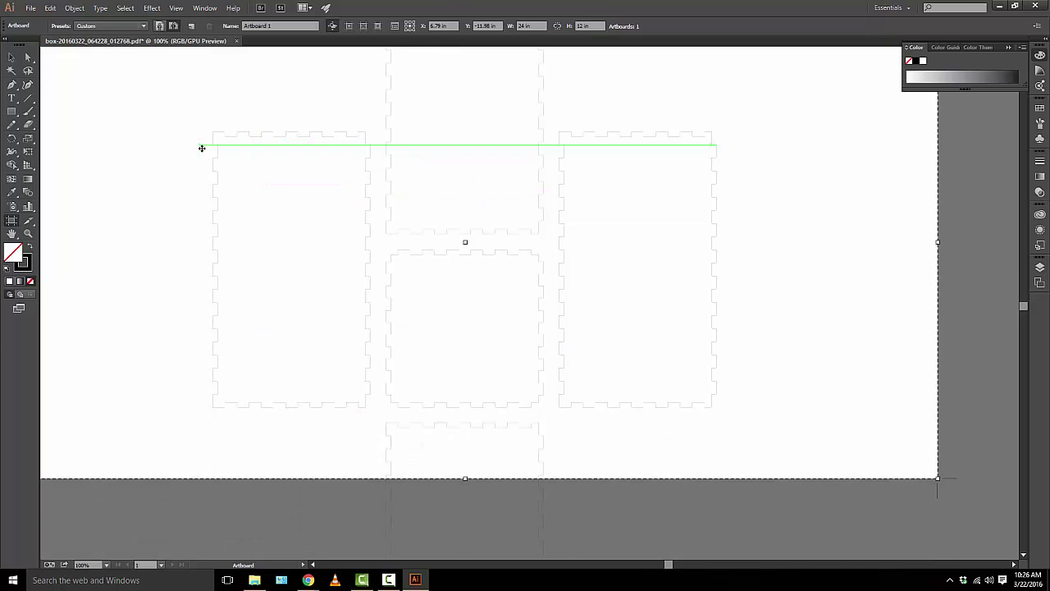
{"action": "scroll", "coordinate": [410, 319], "scroll_direction": "up", "scroll_amount": 5}
Delete the top box piece.
{"action": "left_click", "coordinate": [12, 58]}
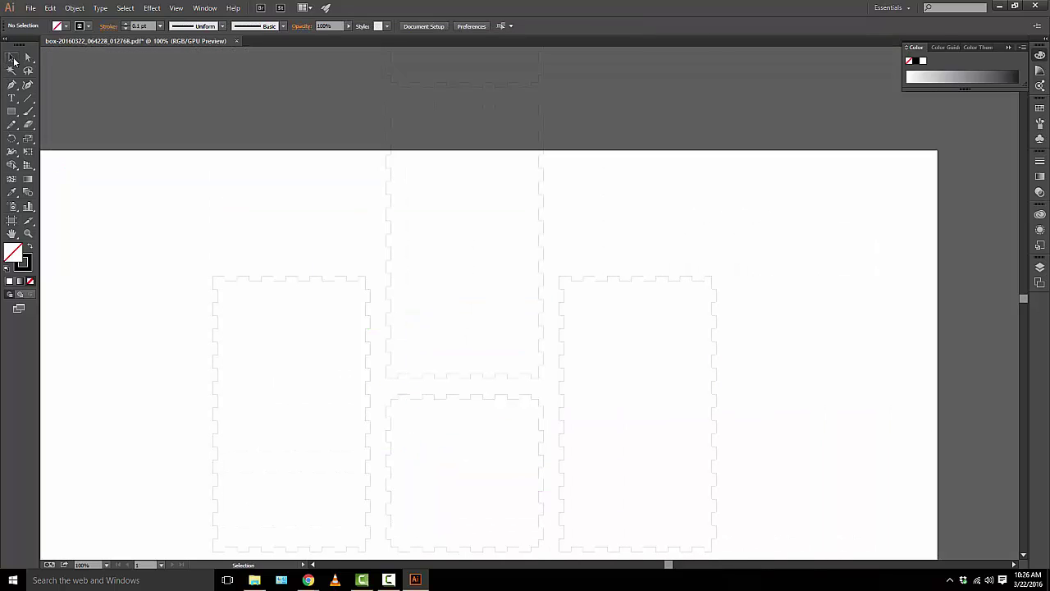
{"action": "scroll", "coordinate": [336, 182], "scroll_direction": "up", "scroll_amount": 6}
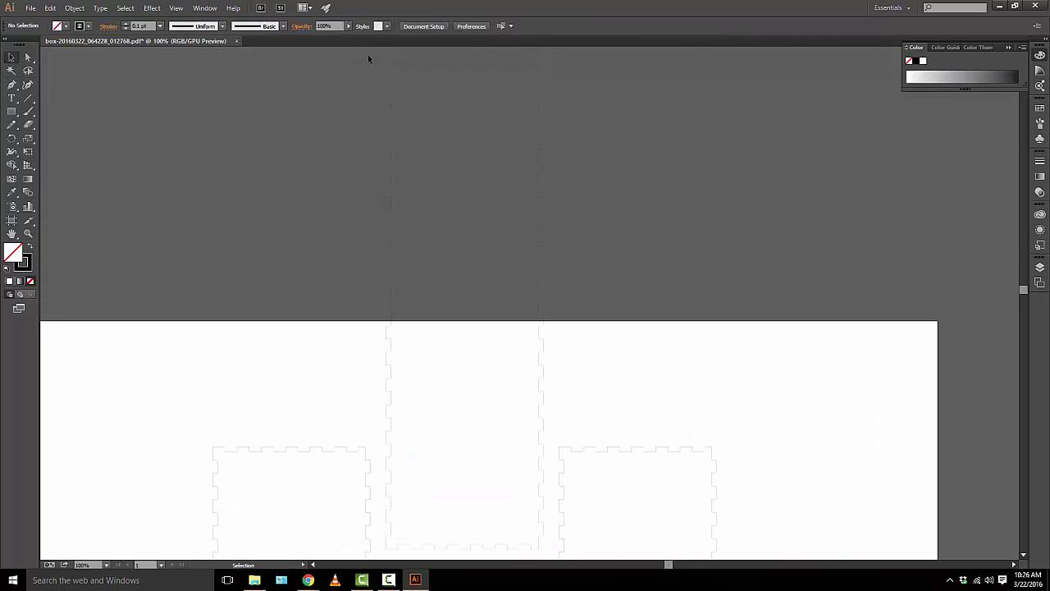
{"action": "left_click_drag", "start_coordinate": [363, 93], "coordinate": [592, 263]}
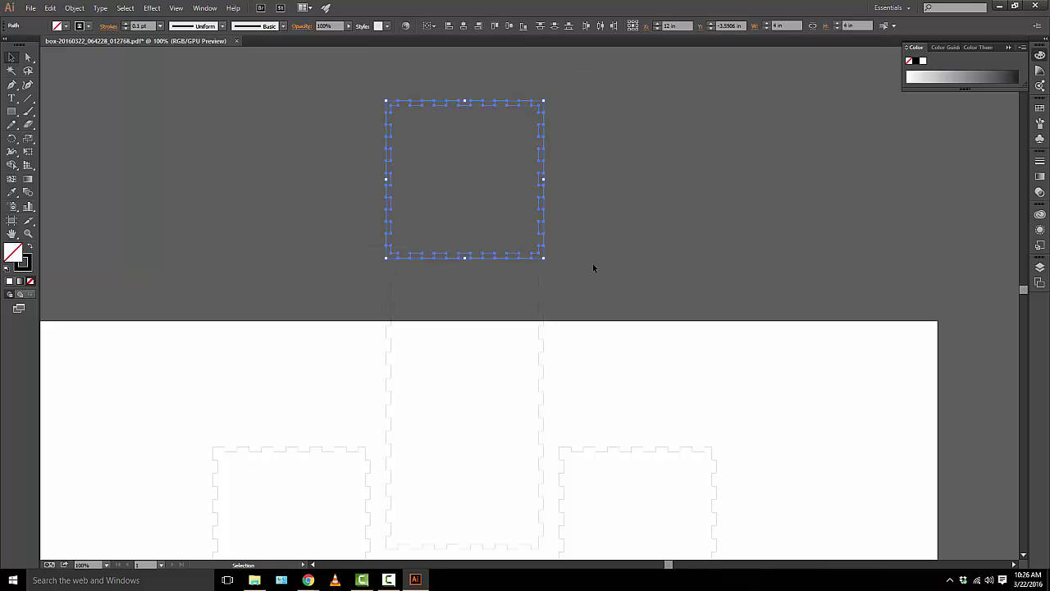
{"action": "left_click", "coordinate": [592, 263]}
{"action": "scroll", "coordinate": [581, 277], "scroll_direction": "down", "scroll_amount": 6}
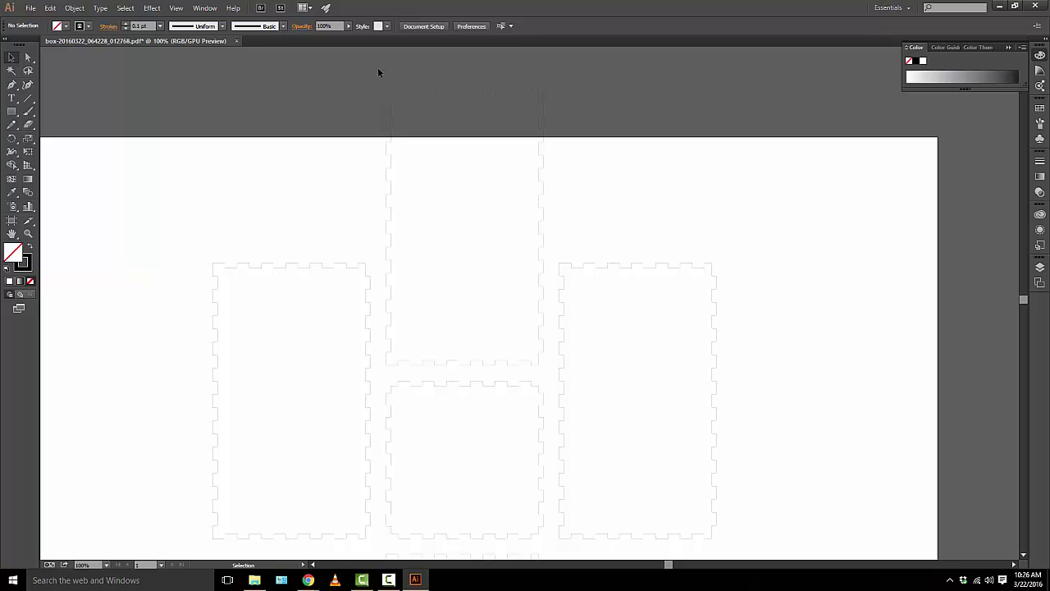
{"action": "left_click_drag", "start_coordinate": [383, 71], "coordinate": [545, 367]}
{"action": "key", "text": "Delete"}
{"action": "scroll", "coordinate": [530, 370], "scroll_direction": "down", "scroll_amount": 5}
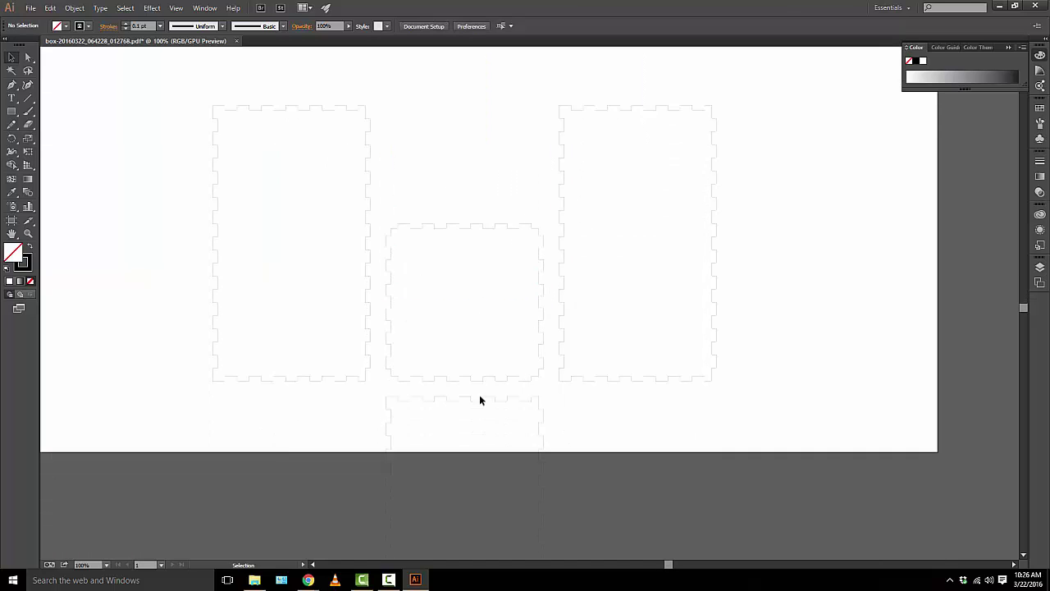
{"action": "scroll", "coordinate": [481, 402], "scroll_direction": "down", "scroll_amount": 3}
Delete the other unneeded box pieces and the text line, keeping the square and tall panels.
{"action": "left_click_drag", "start_coordinate": [369, 313], "coordinate": [563, 464]}
{"action": "key", "text": "Delete"}
{"action": "scroll", "coordinate": [359, 358], "scroll_direction": "up", "scroll_amount": 2}
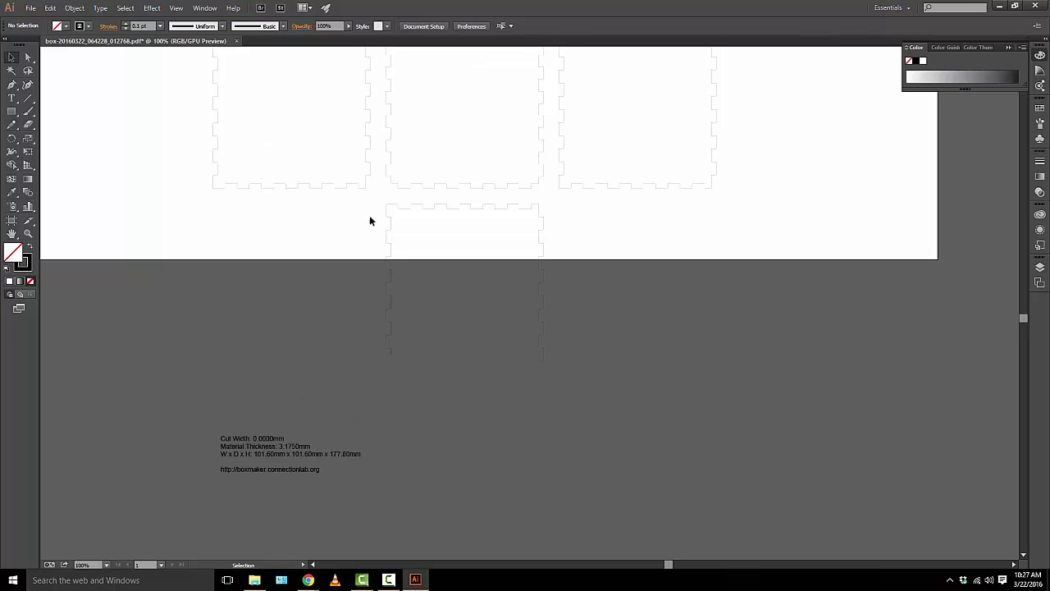
{"action": "left_click_drag", "start_coordinate": [370, 200], "coordinate": [575, 398]}
{"action": "key", "text": "Delete"}
{"action": "scroll", "coordinate": [586, 396], "scroll_direction": "up", "scroll_amount": 3}
{"action": "scroll", "coordinate": [587, 396], "scroll_direction": "up", "scroll_amount": 6}
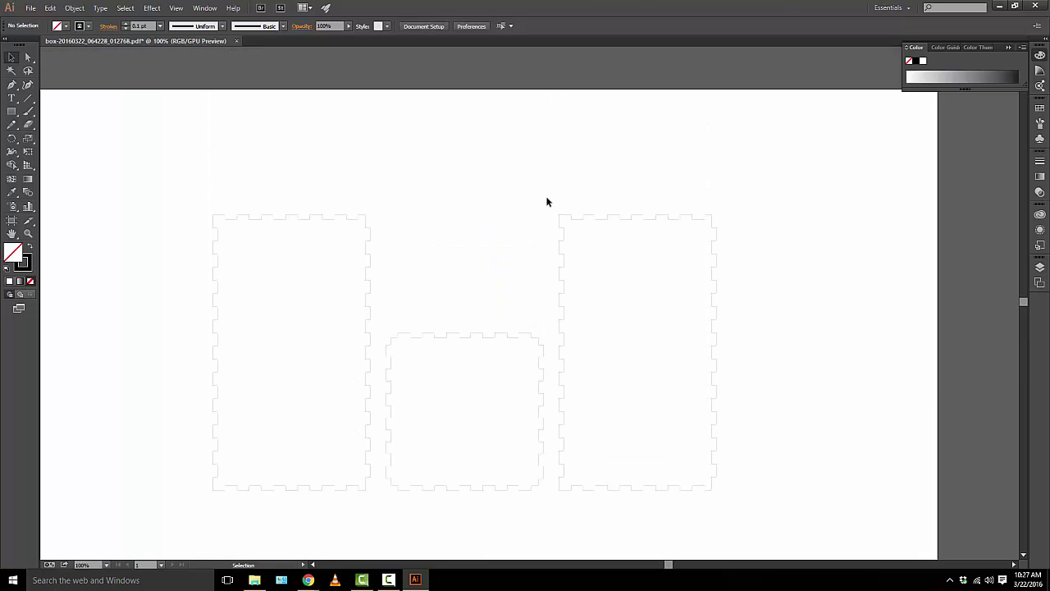
{"action": "left_click_drag", "start_coordinate": [552, 197], "coordinate": [752, 523]}
{"action": "key", "text": "Delete"}
Join the square piece into one path and move it to the top-right.
{"action": "left_click_drag", "start_coordinate": [387, 310], "coordinate": [578, 503]}
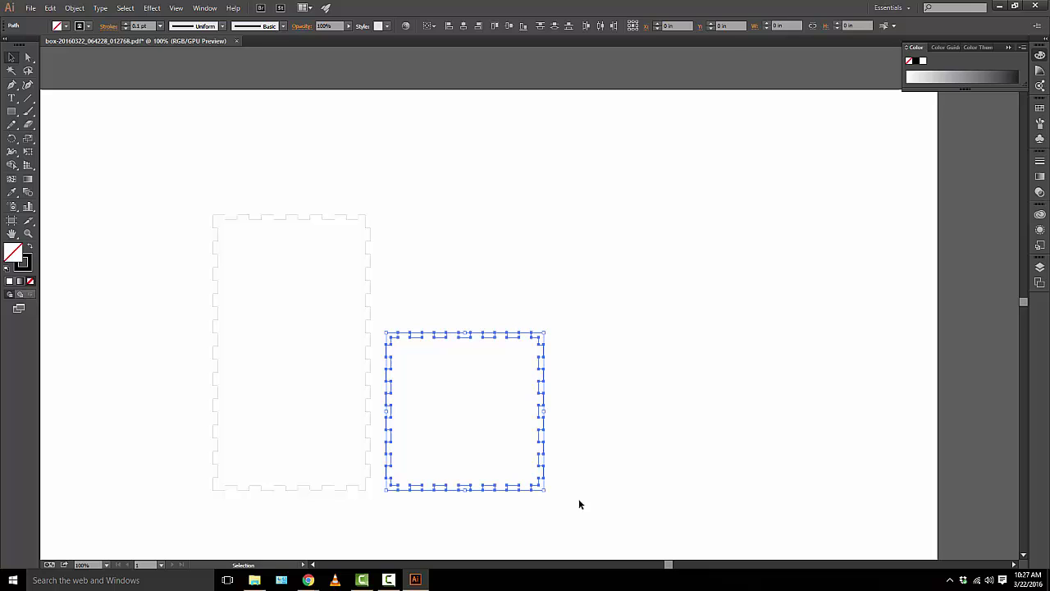
{"action": "right_click", "coordinate": [468, 424]}
{"action": "left_click", "coordinate": [493, 322]}
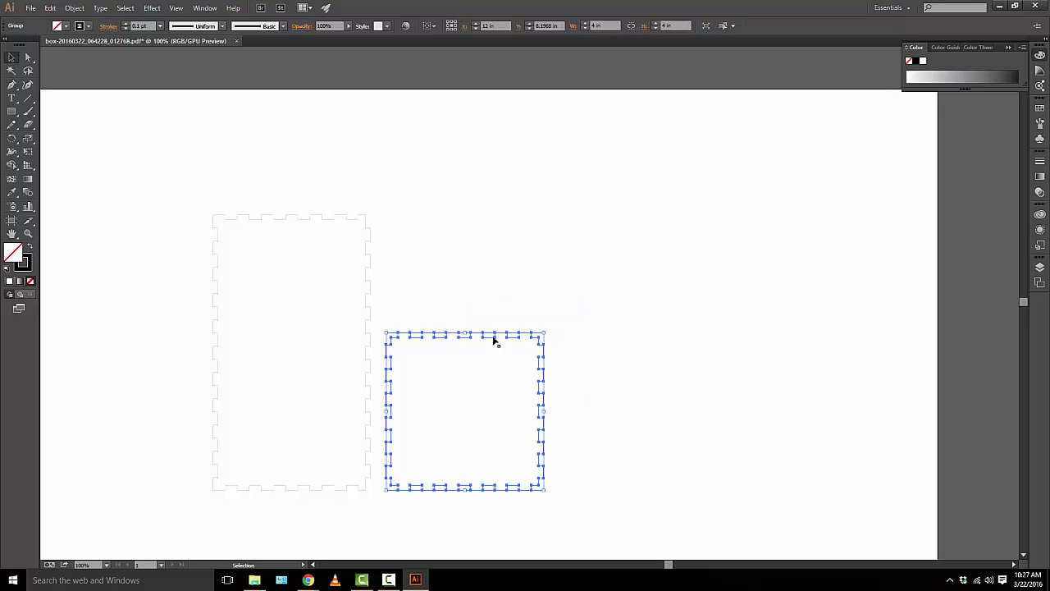
{"action": "left_click", "coordinate": [493, 355]}
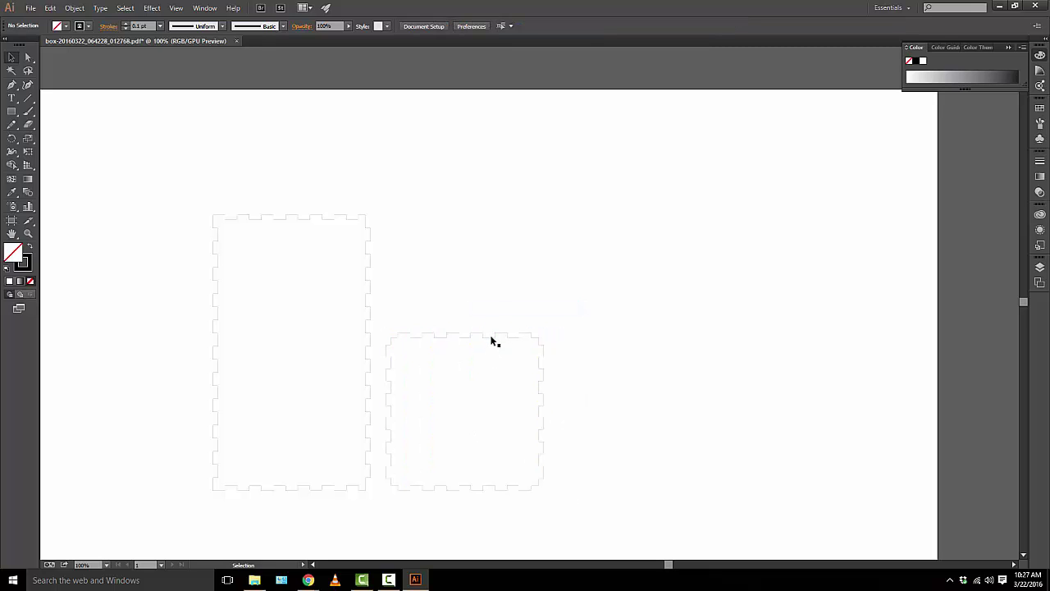
{"action": "left_click_drag", "start_coordinate": [492, 336], "coordinate": [841, 120]}
Group all paths of the tall notched piece.
{"action": "scroll", "coordinate": [460, 197], "scroll_direction": "down", "scroll_amount": 2}
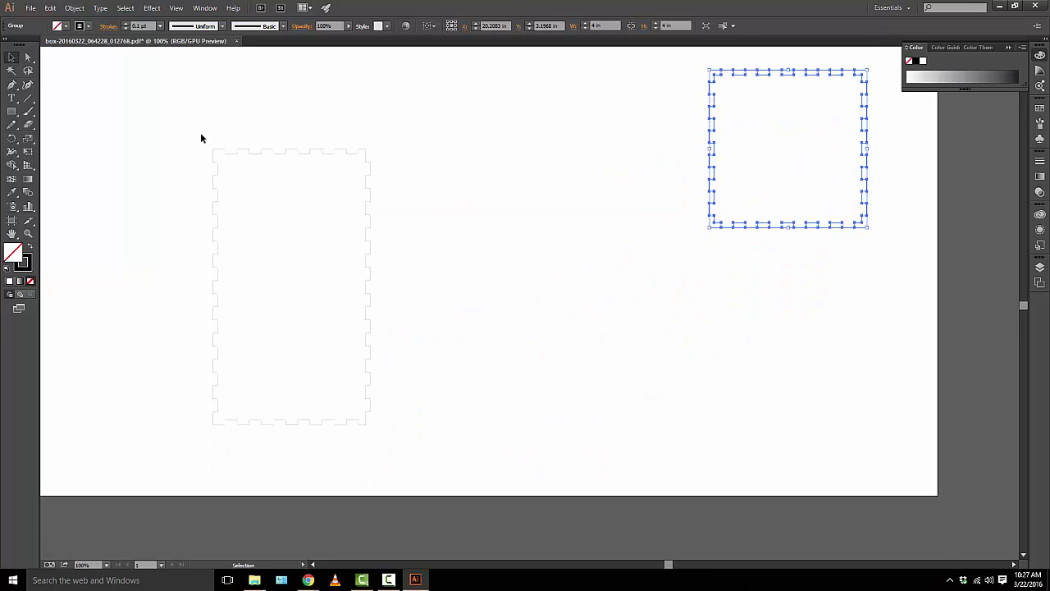
{"action": "left_click_drag", "start_coordinate": [205, 143], "coordinate": [380, 426]}
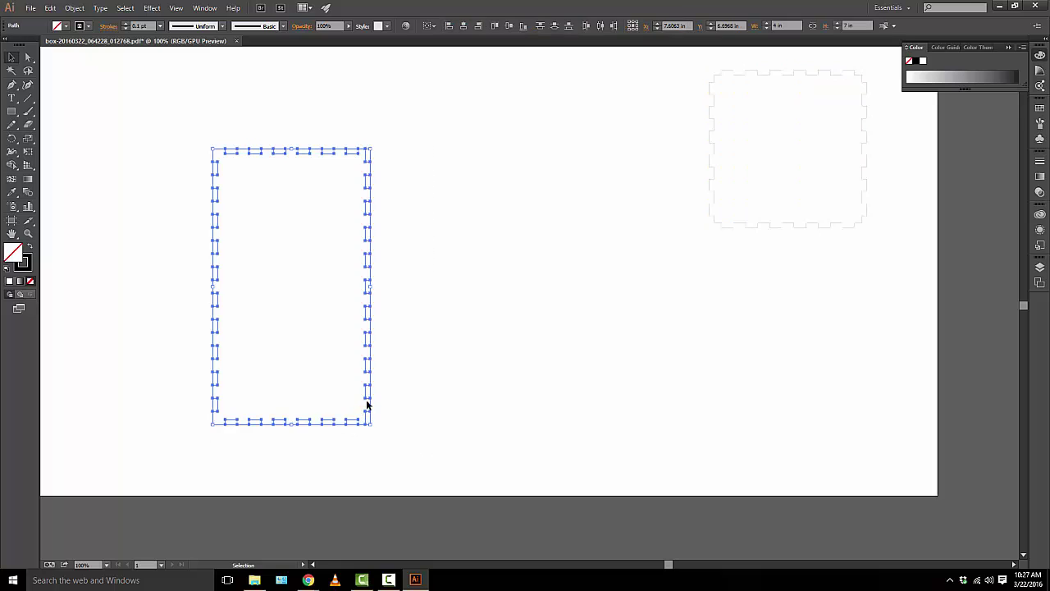
{"action": "right_click", "coordinate": [367, 405]}
{"action": "left_click", "coordinate": [403, 448]}
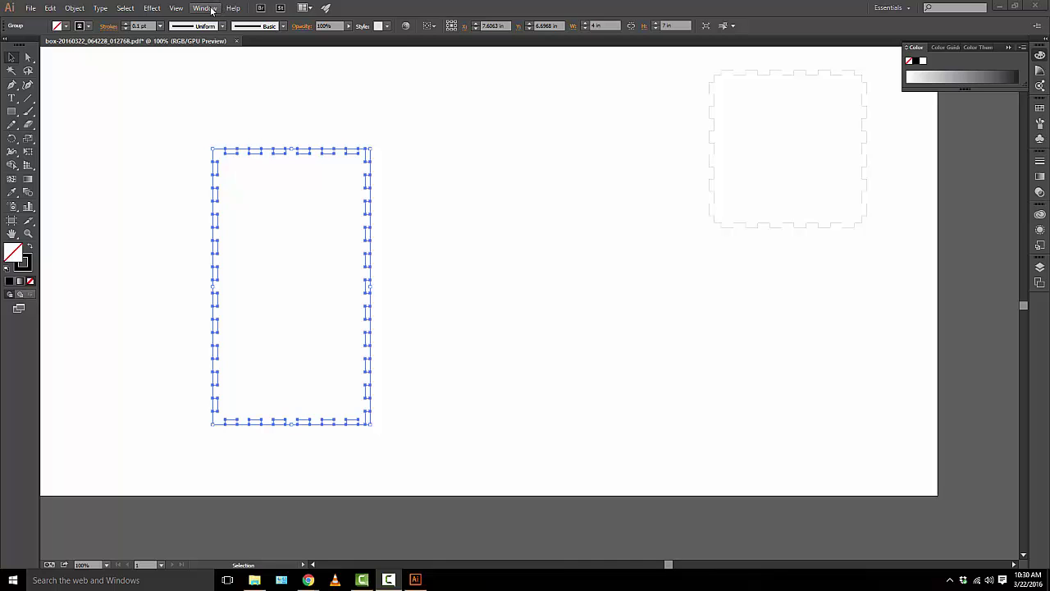
Divide the grouped 4 x 7 in outline into one path with Pathfinder and fill it black.
{"action": "left_click", "coordinate": [205, 8]}
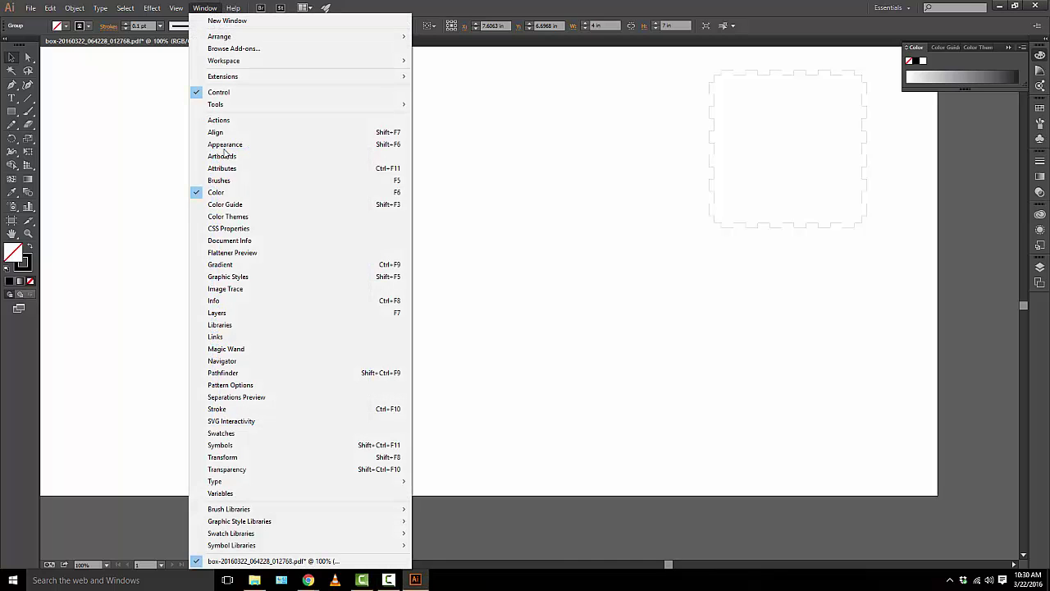
{"action": "left_click", "coordinate": [253, 375]}
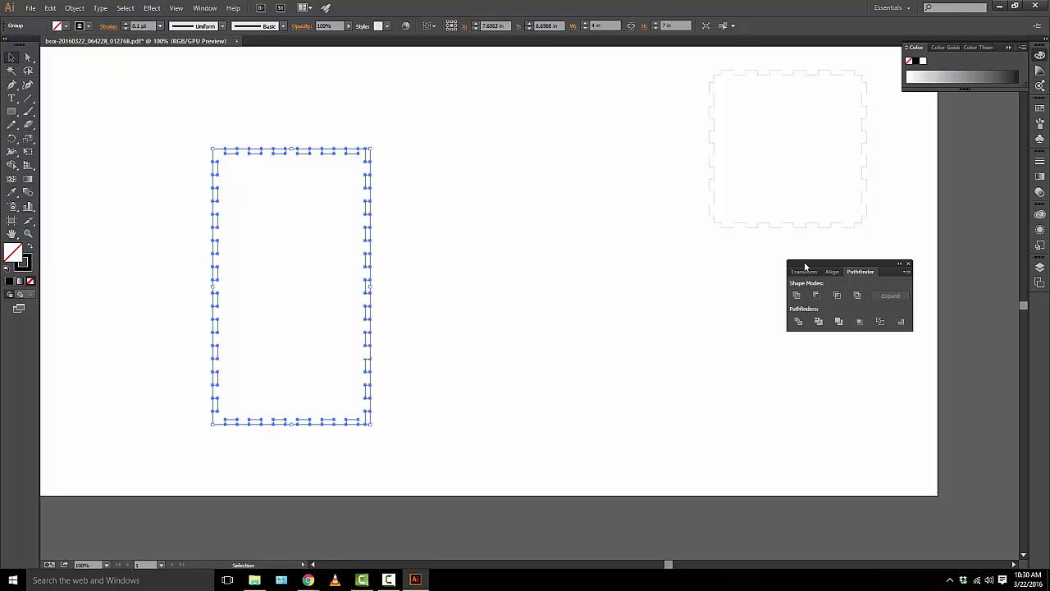
{"action": "left_click_drag", "start_coordinate": [805, 267], "coordinate": [472, 267]}
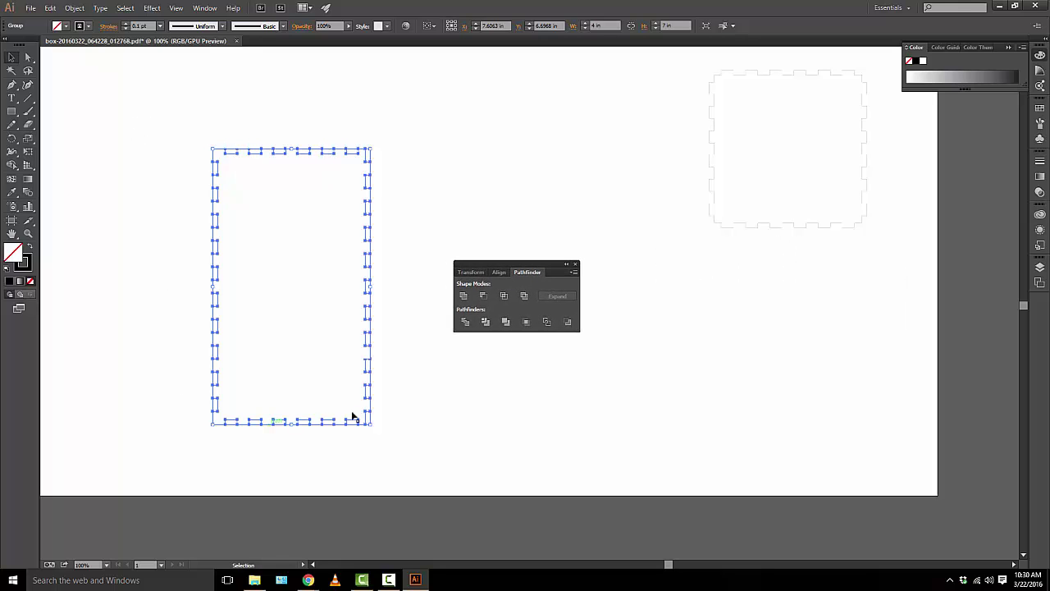
{"action": "left_click", "coordinate": [465, 323]}
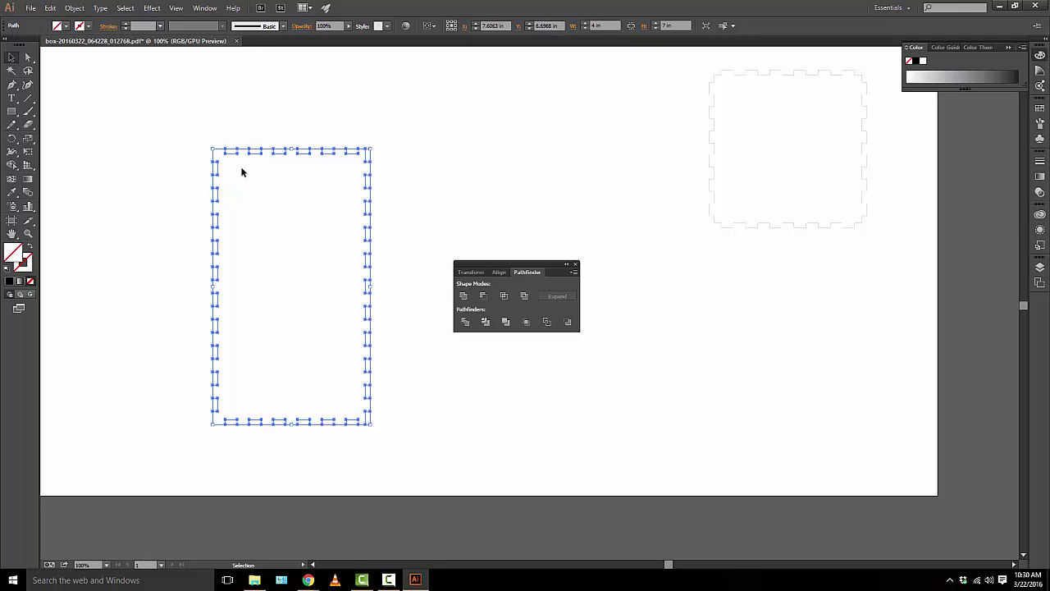
{"action": "left_click", "coordinate": [10, 282]}
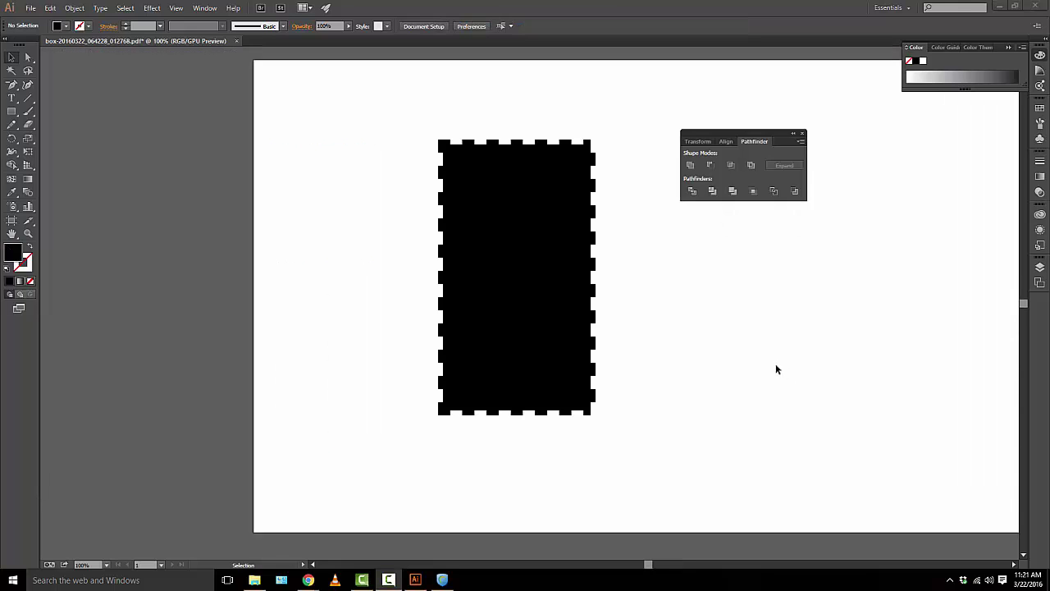
Draw a roughly 2.68 x 5.83 in rectangle inside the black notched panel.
{"action": "left_click", "coordinate": [9, 113]}
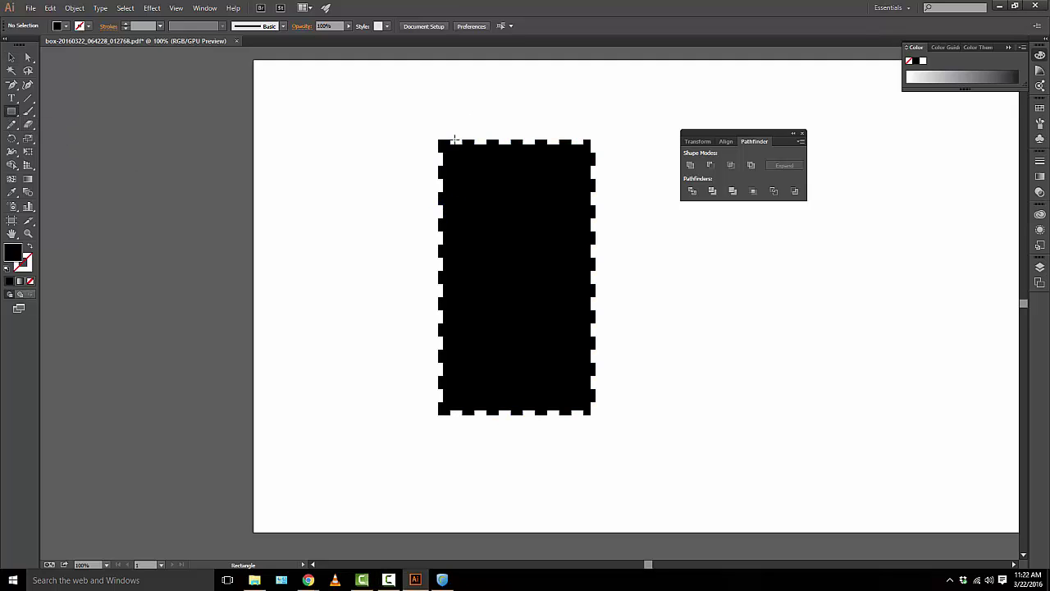
{"action": "left_click", "coordinate": [124, 7]}
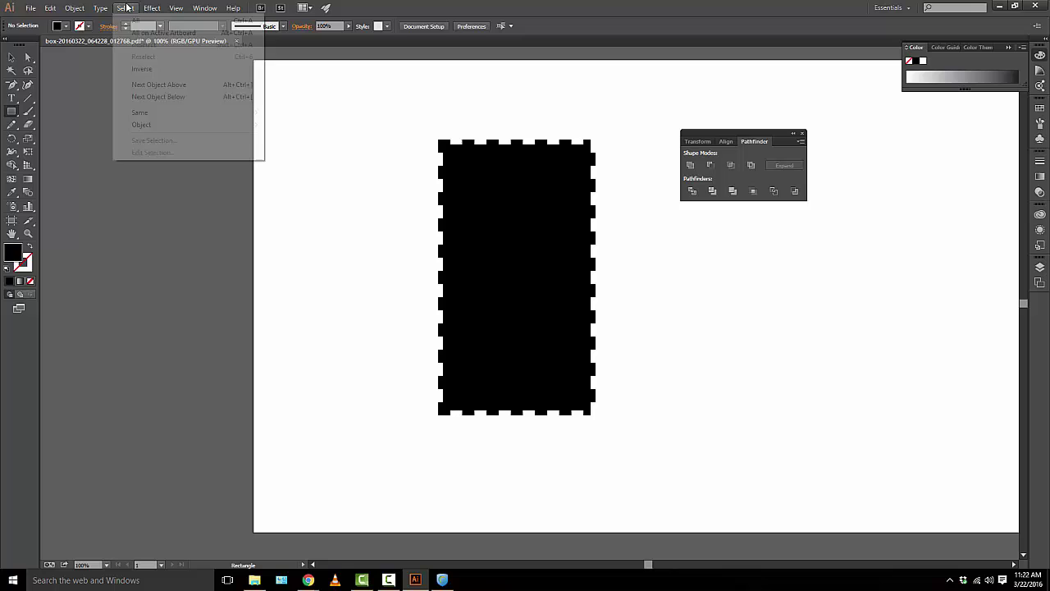
{"action": "left_click", "coordinate": [12, 112]}
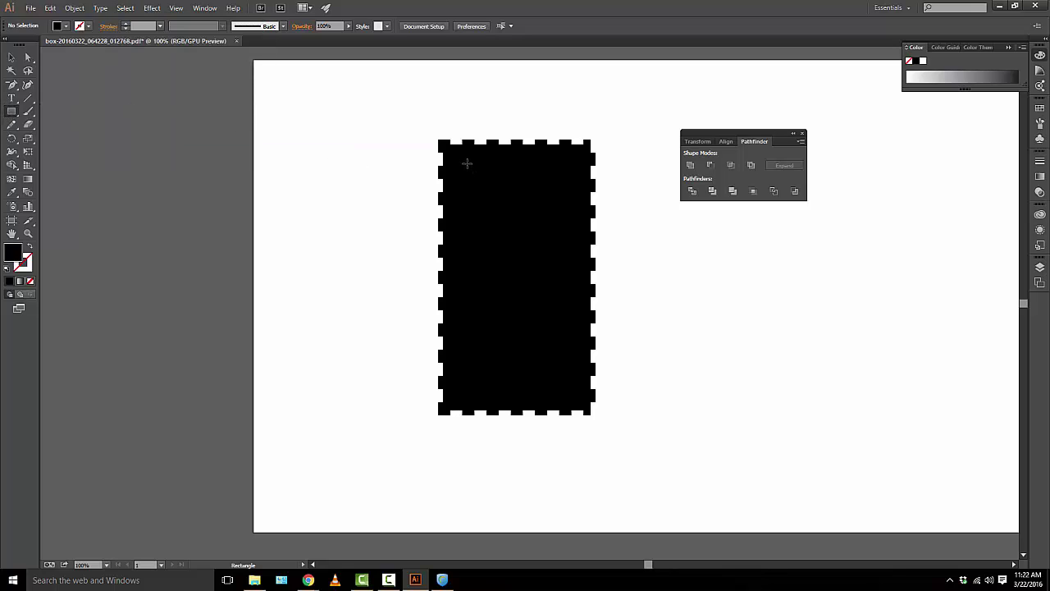
{"action": "left_click_drag", "start_coordinate": [466, 163], "coordinate": [572, 393]}
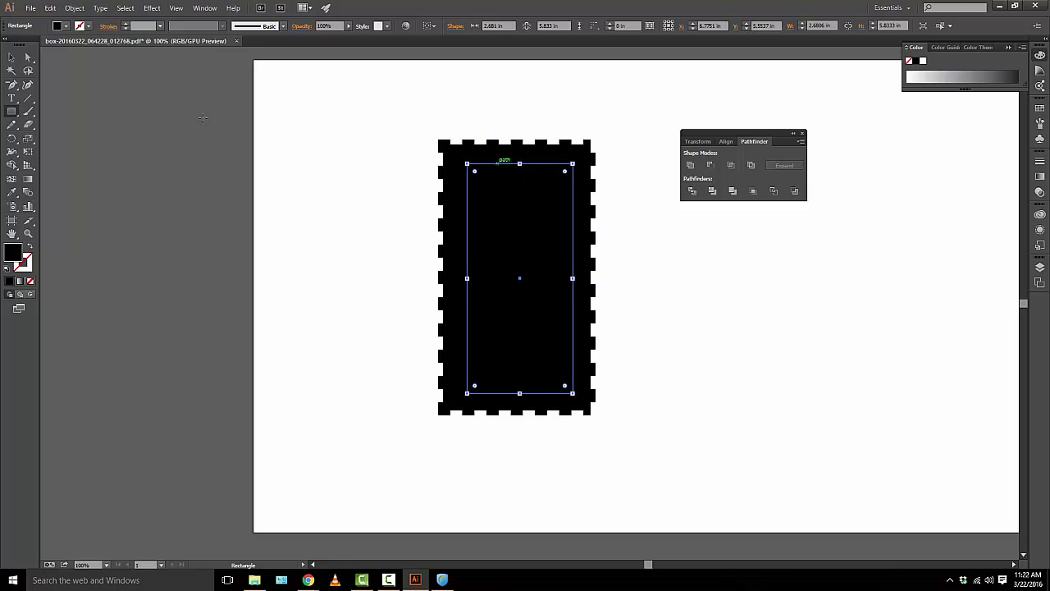
Center the rectangle horizontally and vertically on the panel, then Exclude it to cut the opening.
{"action": "key", "text": "v"}
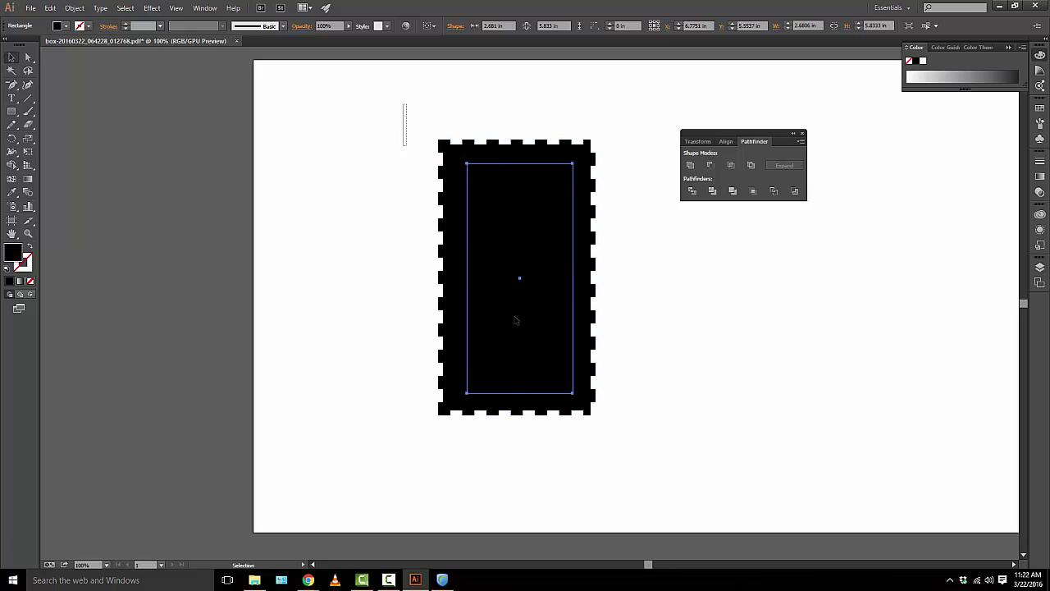
{"action": "left_click_drag", "start_coordinate": [554, 369], "coordinate": [641, 451]}
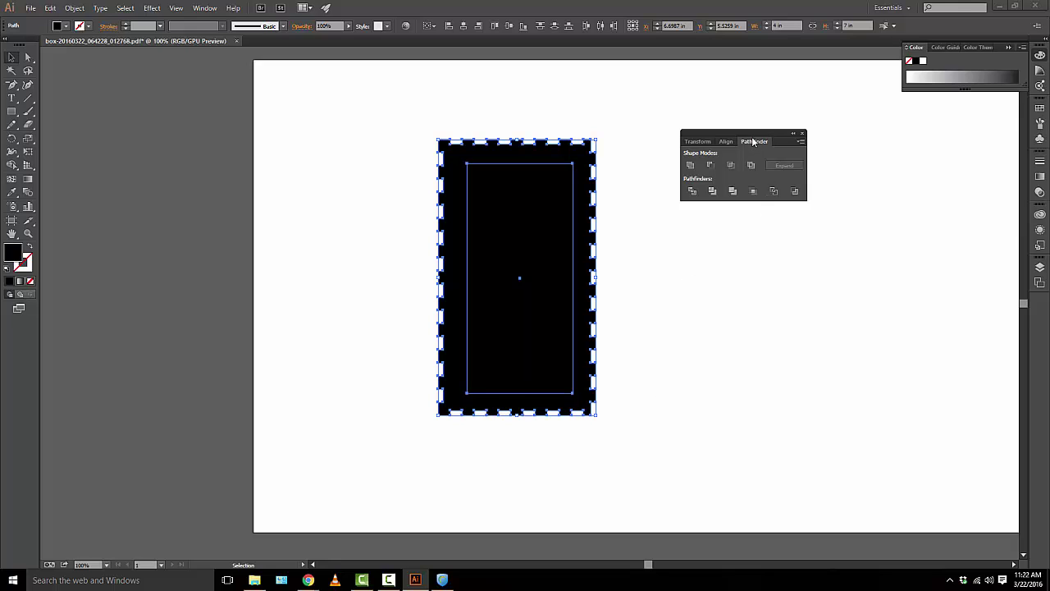
{"action": "left_click", "coordinate": [727, 142]}
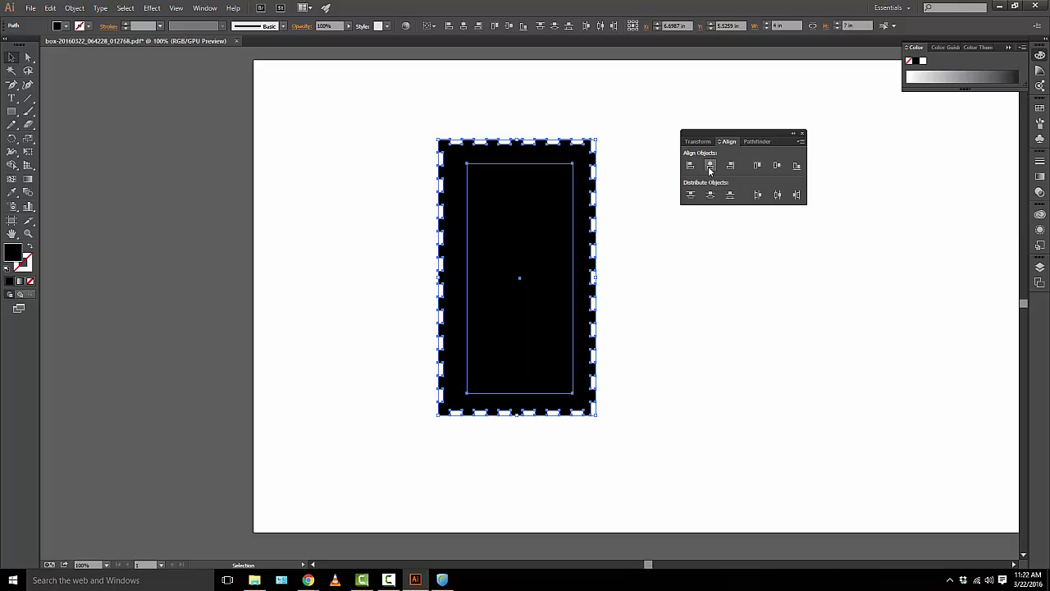
{"action": "left_click", "coordinate": [710, 168]}
{"action": "left_click", "coordinate": [710, 168]}
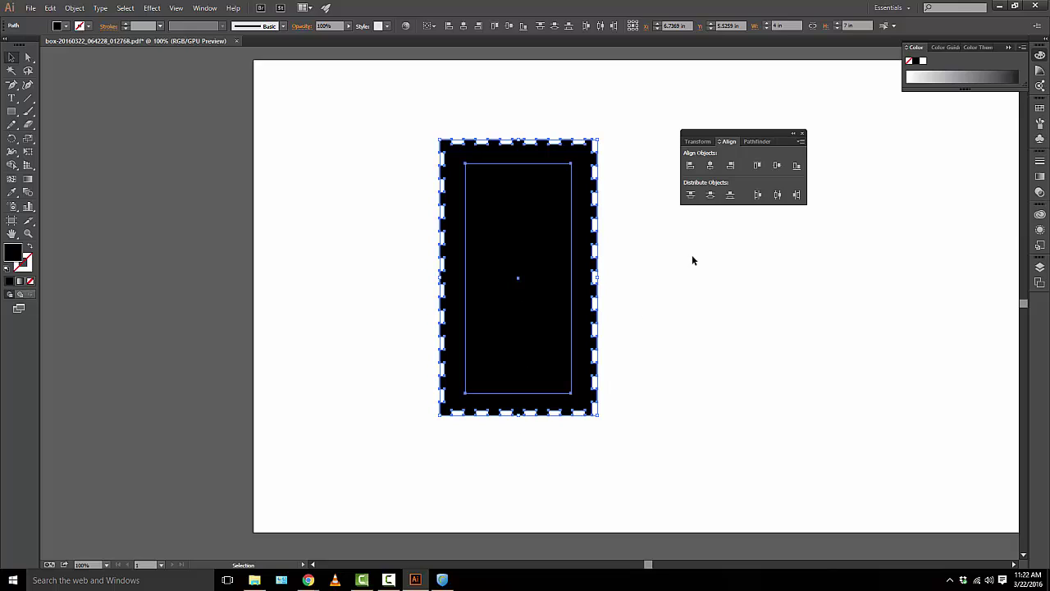
{"action": "left_click", "coordinate": [777, 166]}
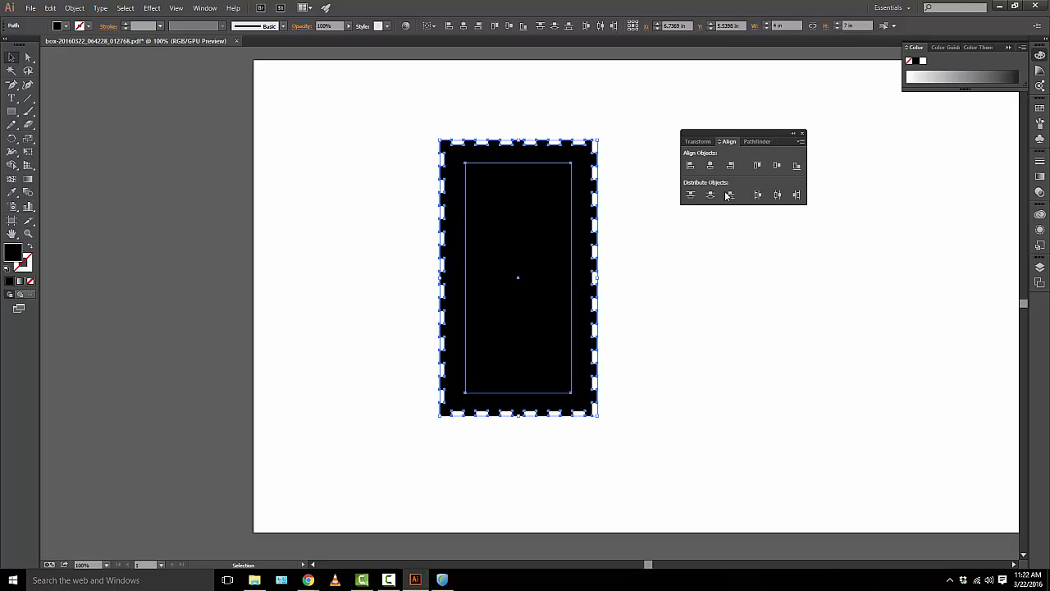
{"action": "left_click", "coordinate": [753, 141]}
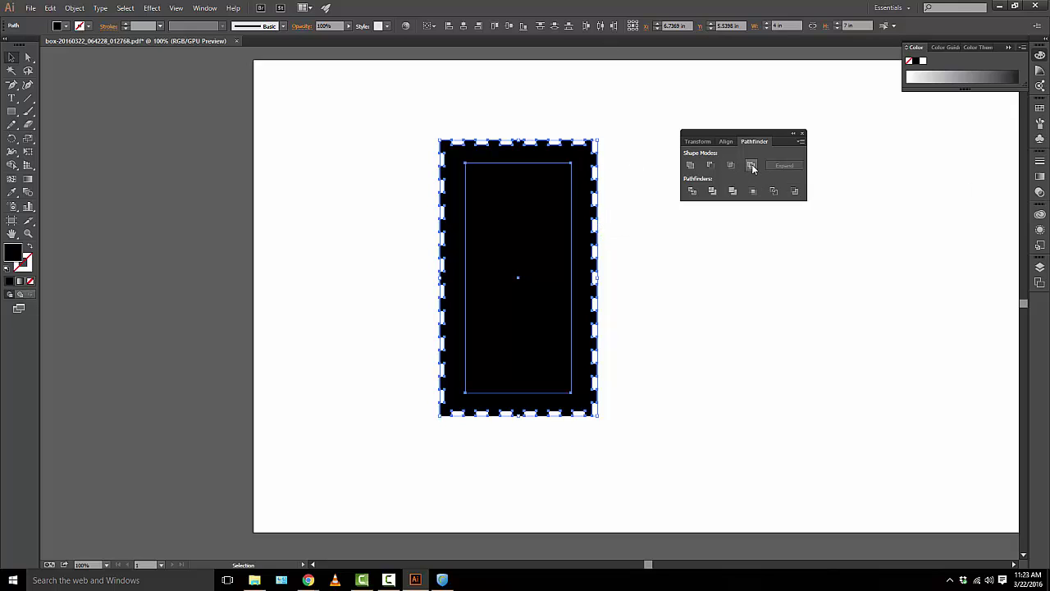
{"action": "left_click", "coordinate": [751, 166]}
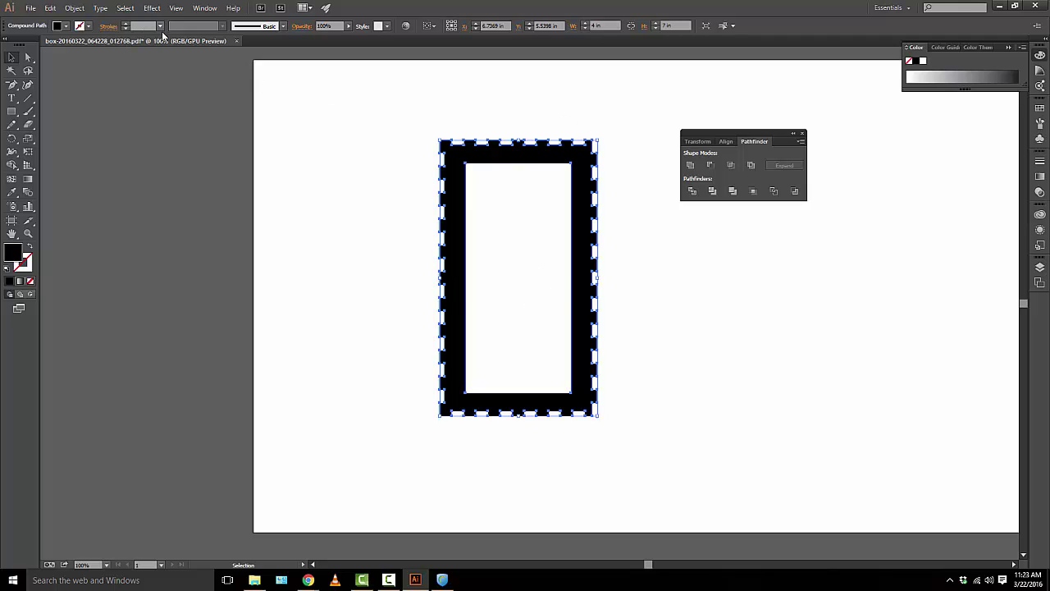
Draw three diagonal lattice bars across the frame's opening.
{"action": "key", "text": "ctrl+shift+a"}
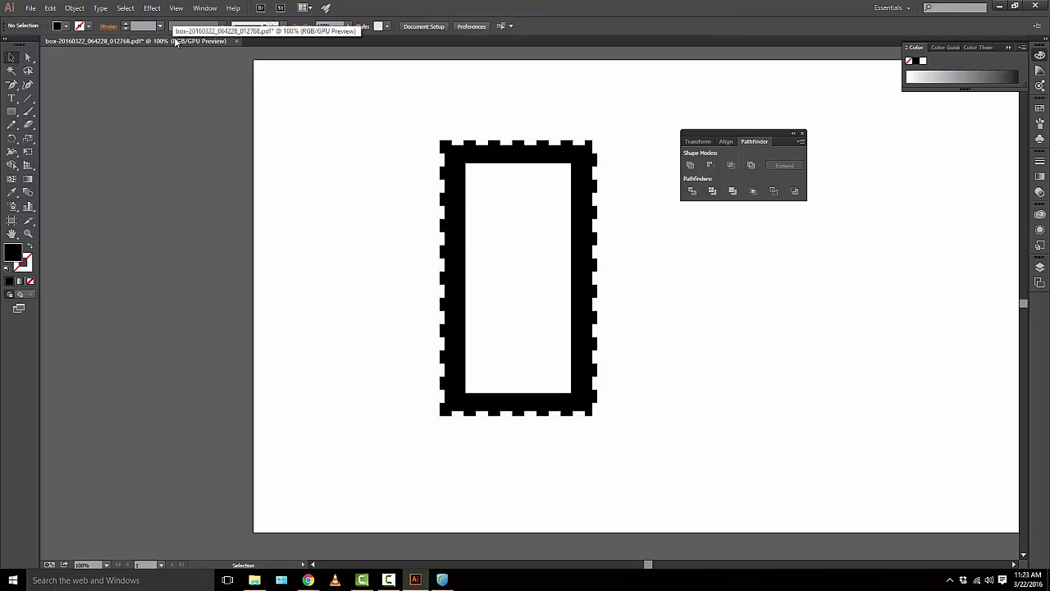
{"action": "left_click", "coordinate": [30, 99]}
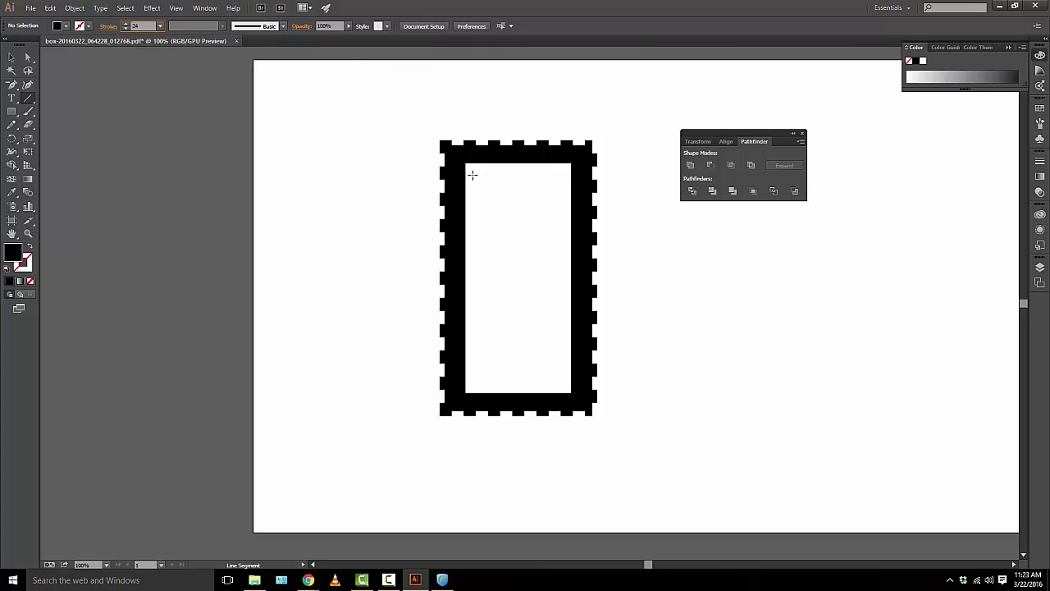
{"action": "left_click_drag", "start_coordinate": [465, 174], "coordinate": [507, 385]}
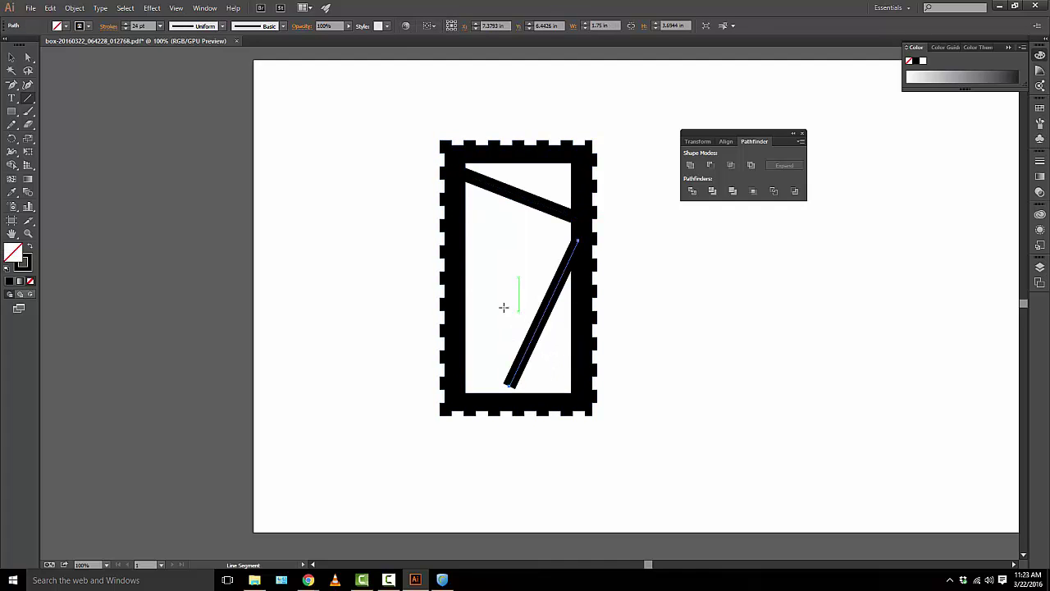
{"action": "left_click_drag", "start_coordinate": [457, 299], "coordinate": [579, 167]}
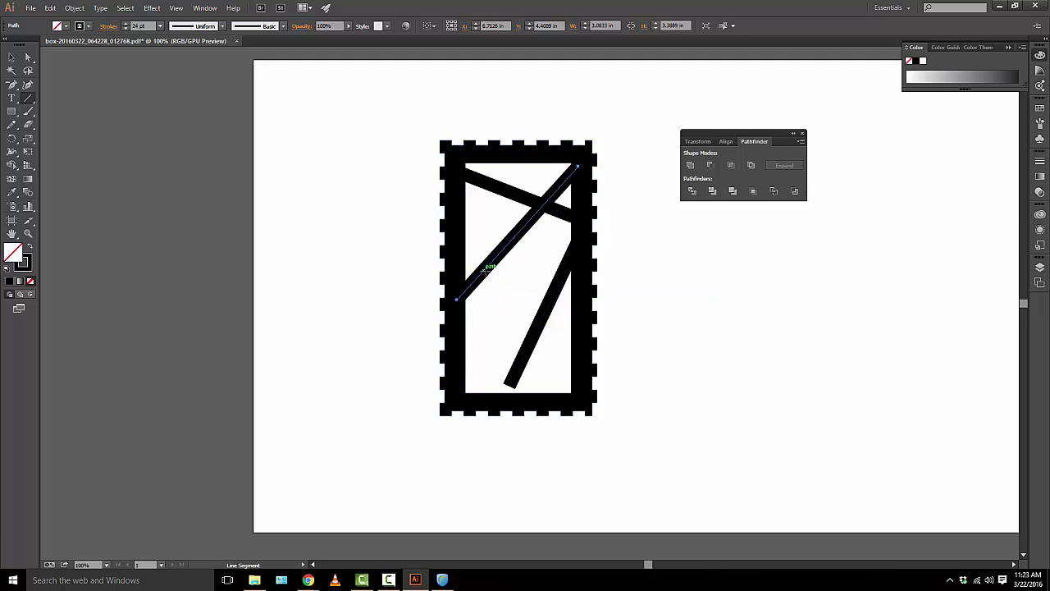
{"action": "mouse_move", "coordinate": [484, 269]}
{"action": "left_mouse_down"}
{"action": "mouse_move", "coordinate": [476, 374]}
{"action": "mouse_move", "coordinate": [486, 394]}
{"action": "mouse_move", "coordinate": [464, 396]}
{"action": "left_mouse_up"}
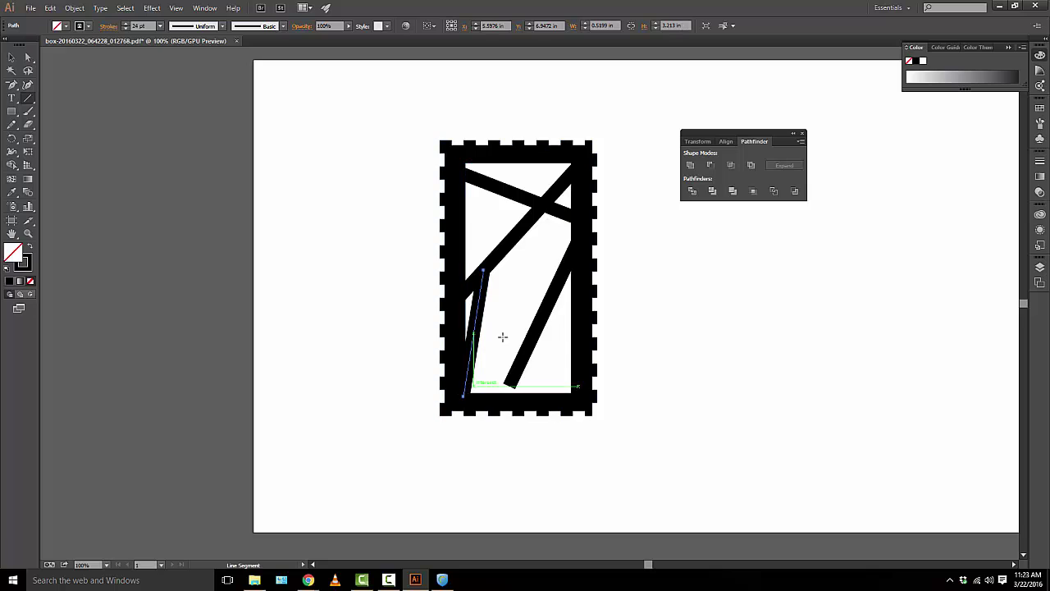
Adjust one bar's lower endpoint and draw another angled bar across the window.
{"action": "left_click", "coordinate": [29, 59]}
{"action": "left_click", "coordinate": [367, 327]}
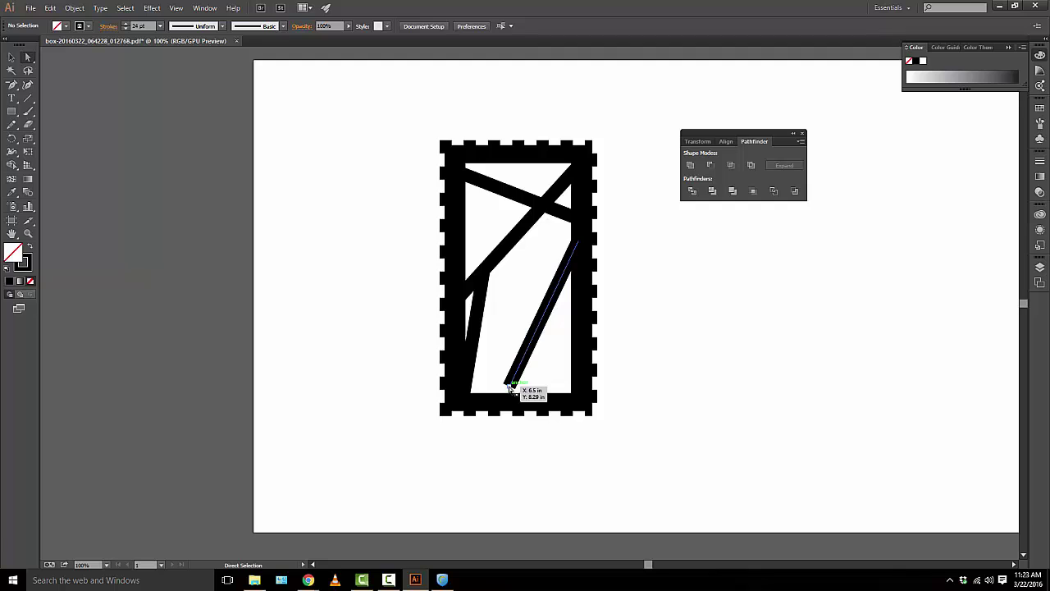
{"action": "left_click_drag", "start_coordinate": [508, 387], "coordinate": [498, 398]}
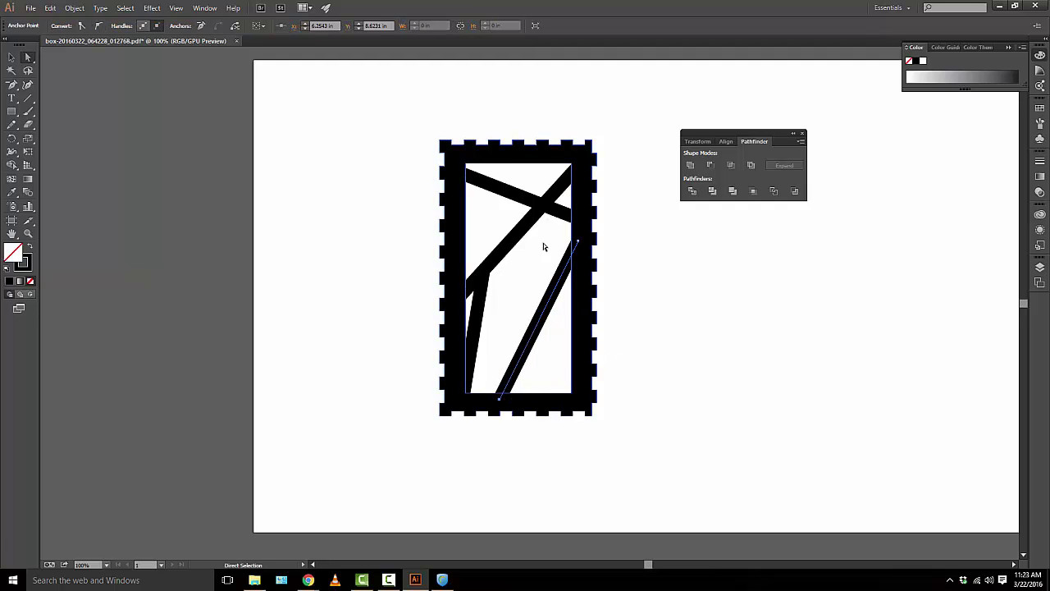
{"action": "left_click", "coordinate": [28, 98]}
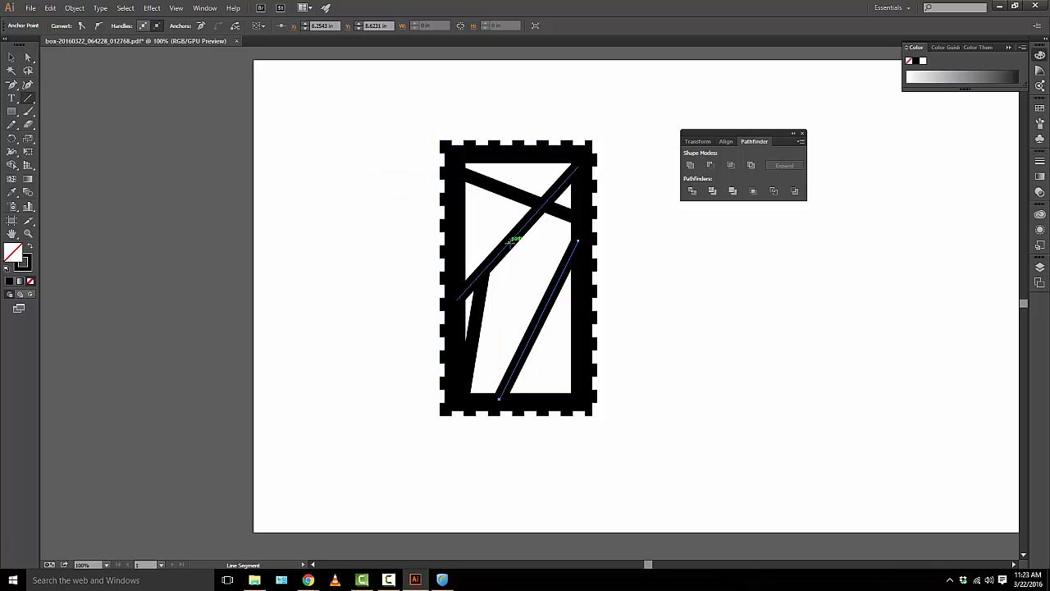
{"action": "left_click_drag", "start_coordinate": [509, 242], "coordinate": [583, 353]}
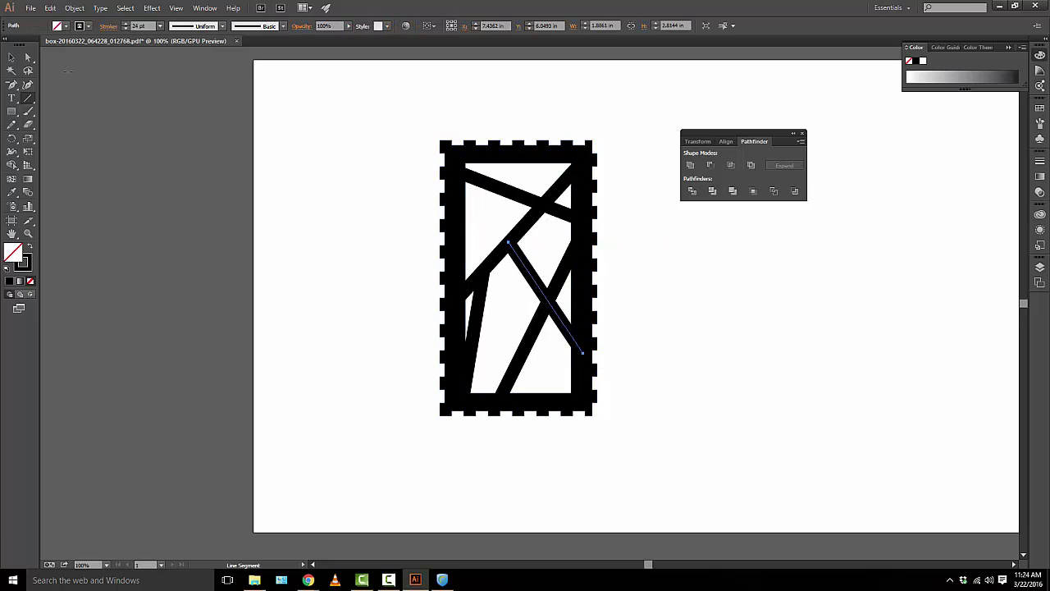
Expand the frame and lattice strokes with Fill and Stroke, then Unite them into one compound path.
{"action": "left_click", "coordinate": [11, 57]}
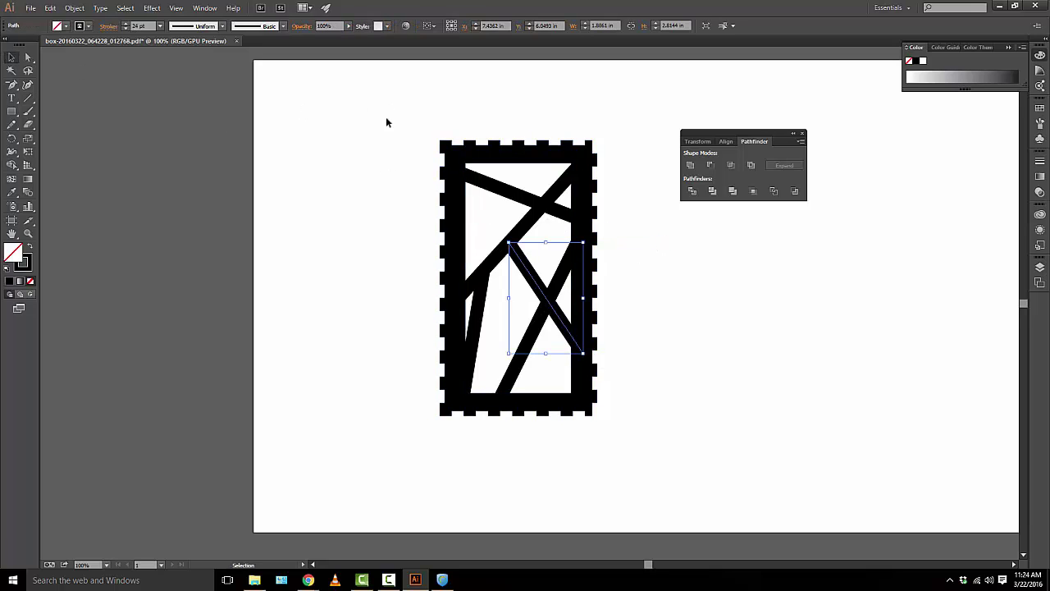
{"action": "left_click_drag", "start_coordinate": [390, 107], "coordinate": [637, 450]}
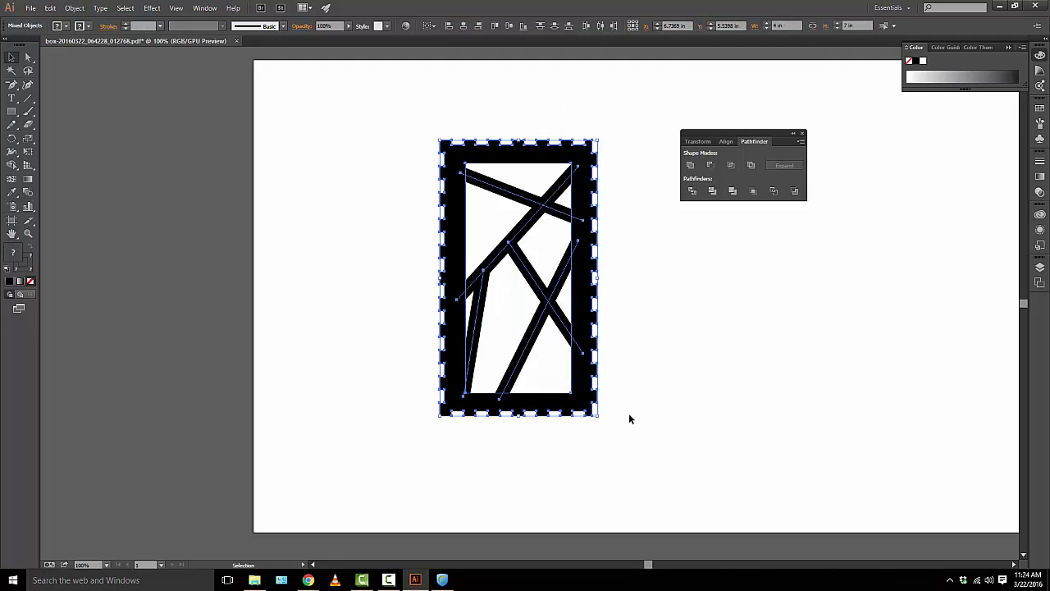
{"action": "left_click", "coordinate": [74, 8]}
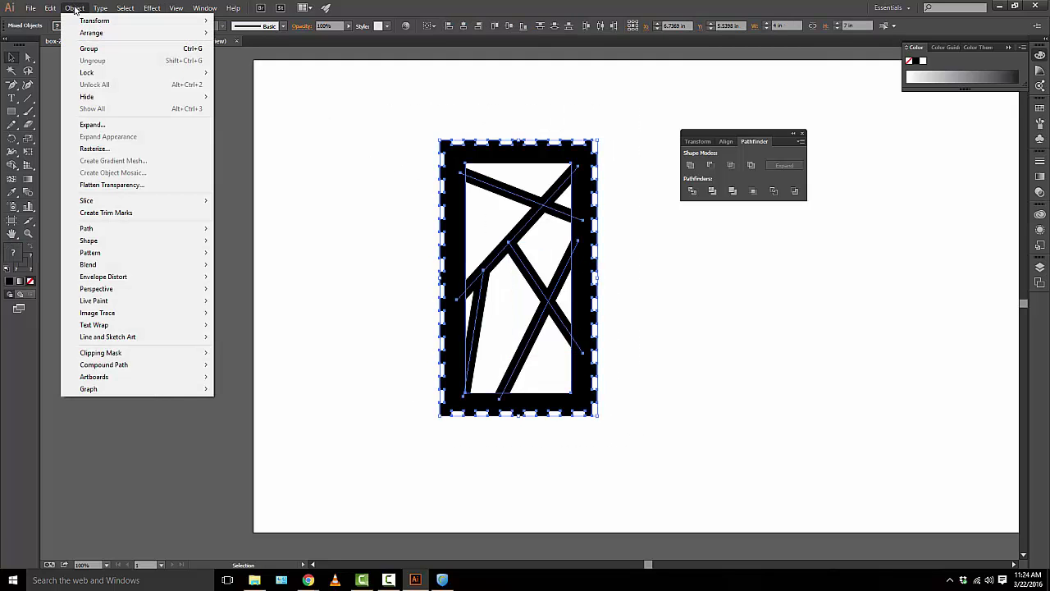
{"action": "left_click", "coordinate": [89, 125]}
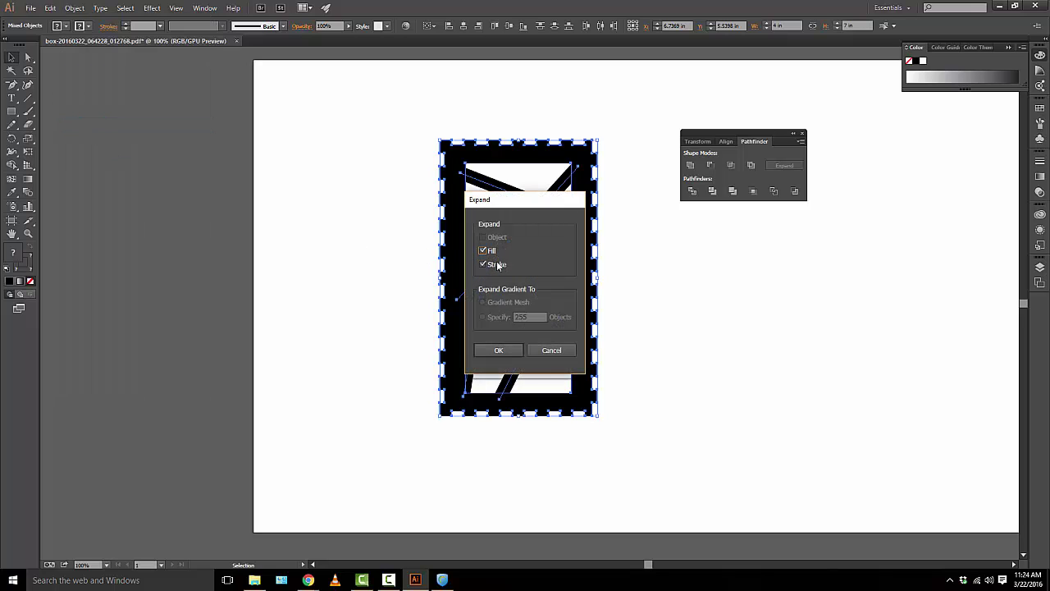
{"action": "left_click", "coordinate": [496, 351]}
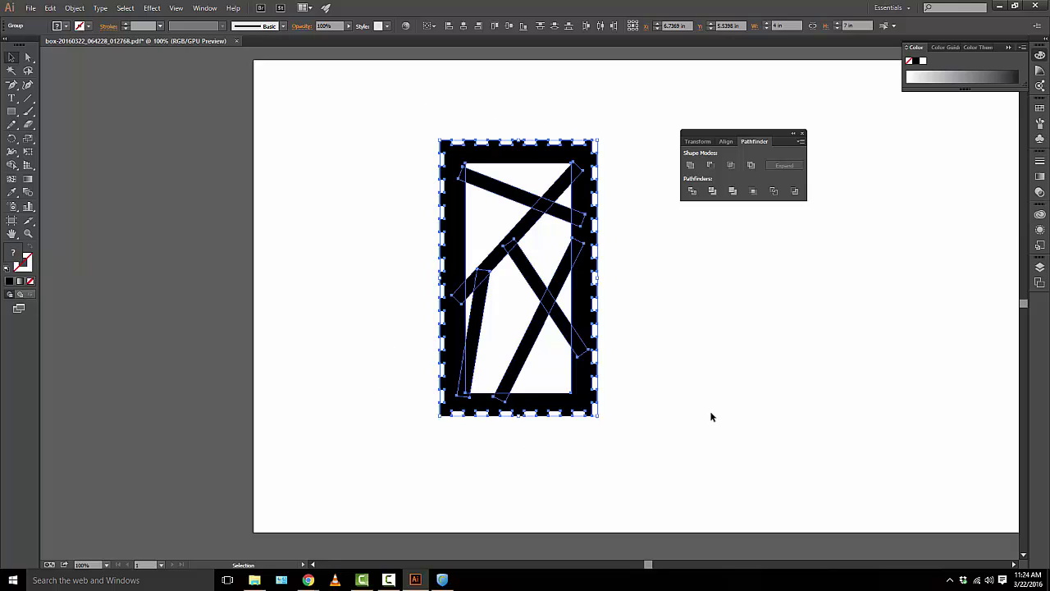
{"action": "left_click", "coordinate": [689, 166]}
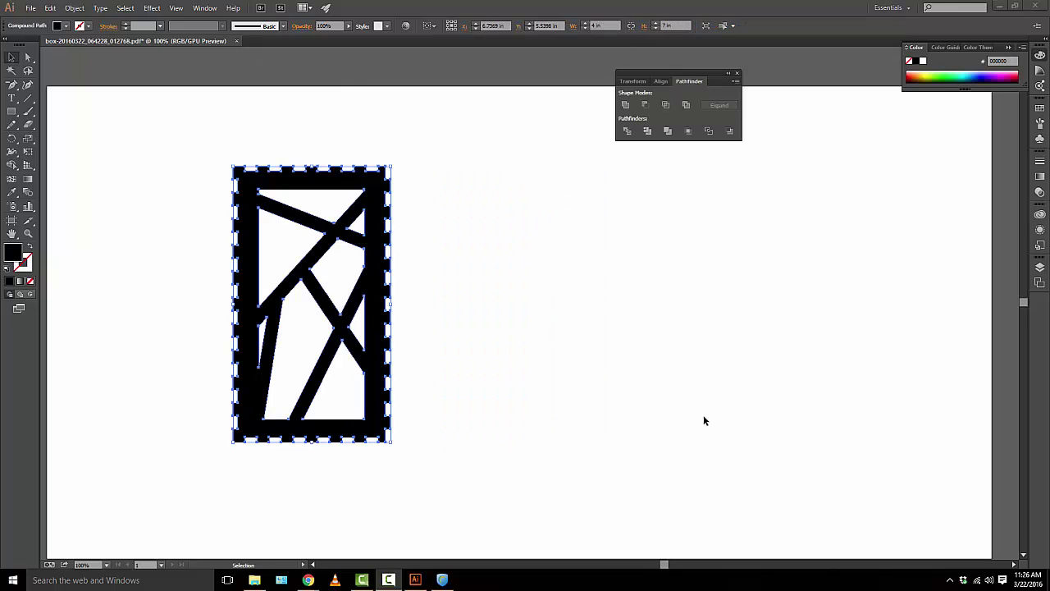
Give the merged panel a 0.001 pt stroke coloured red FF0000.
{"action": "left_click_drag", "start_coordinate": [187, 129], "coordinate": [456, 485]}
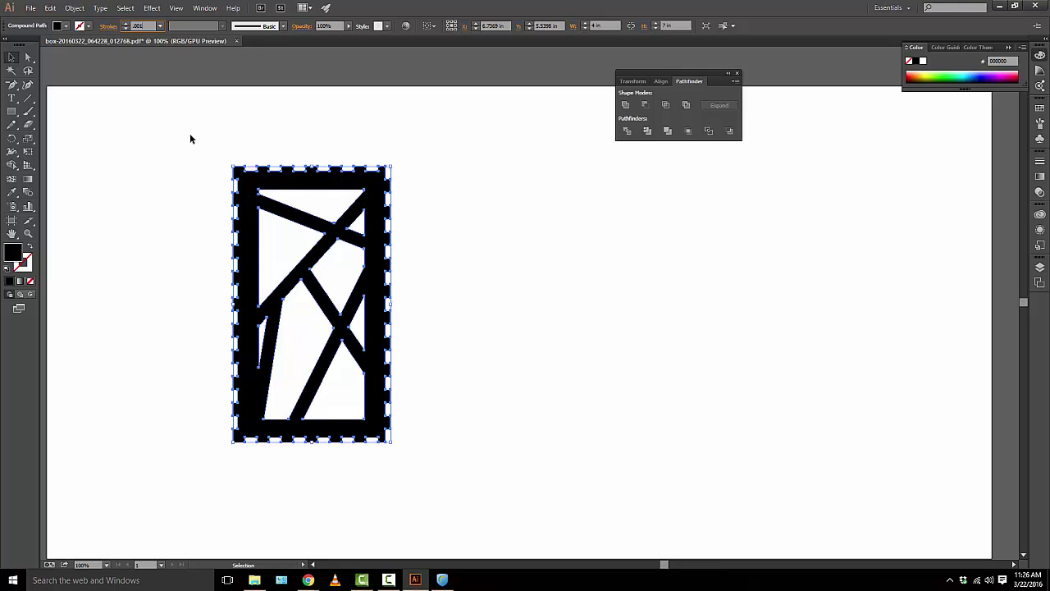
{"action": "key", "text": "Return"}
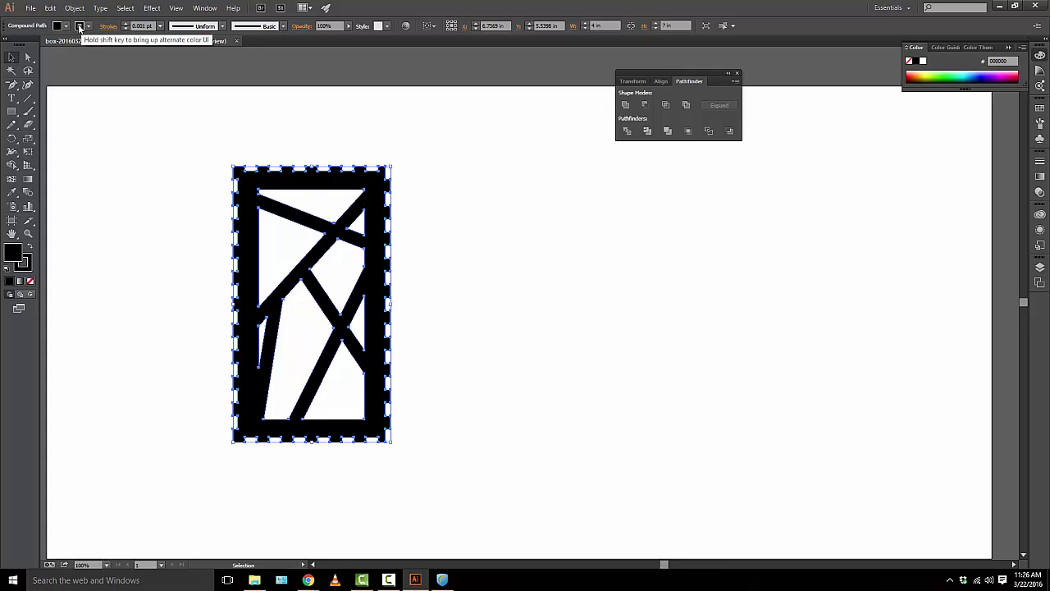
{"action": "left_click", "coordinate": [80, 27]}
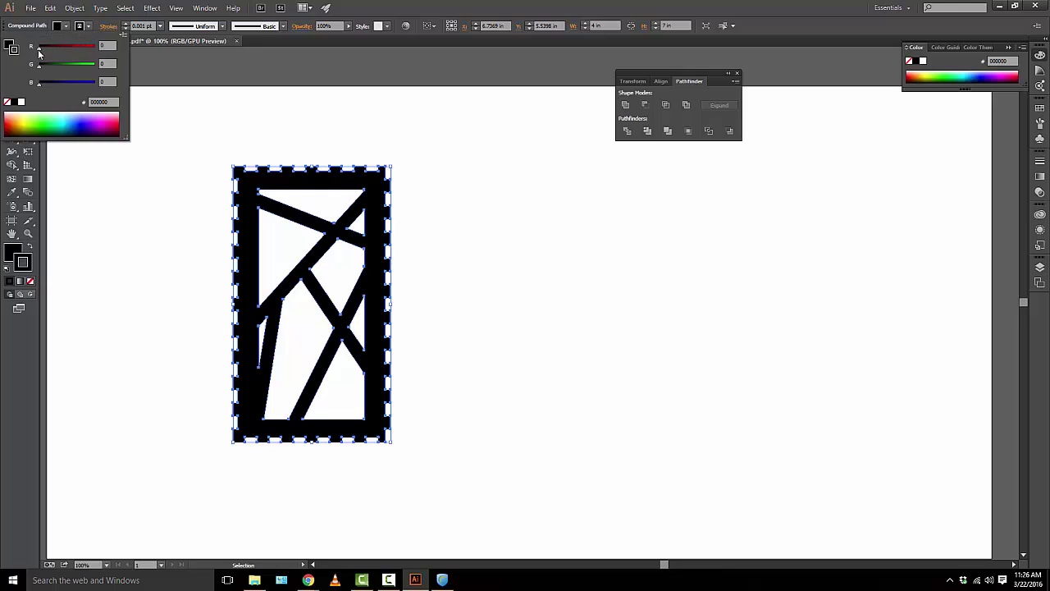
{"action": "left_click_drag", "start_coordinate": [38, 49], "coordinate": [99, 53]}
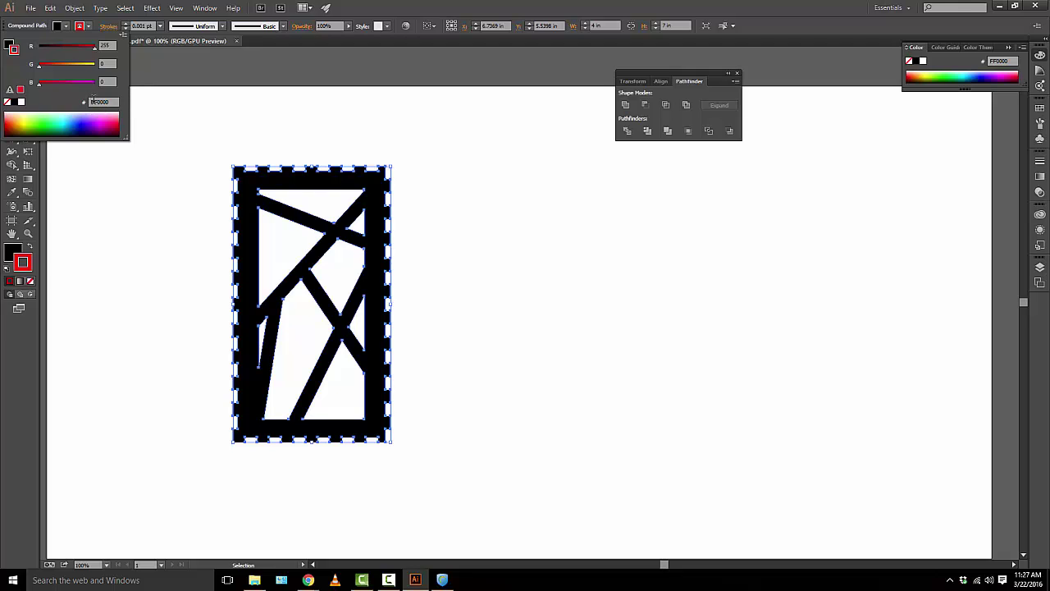
{"action": "left_click", "coordinate": [191, 145]}
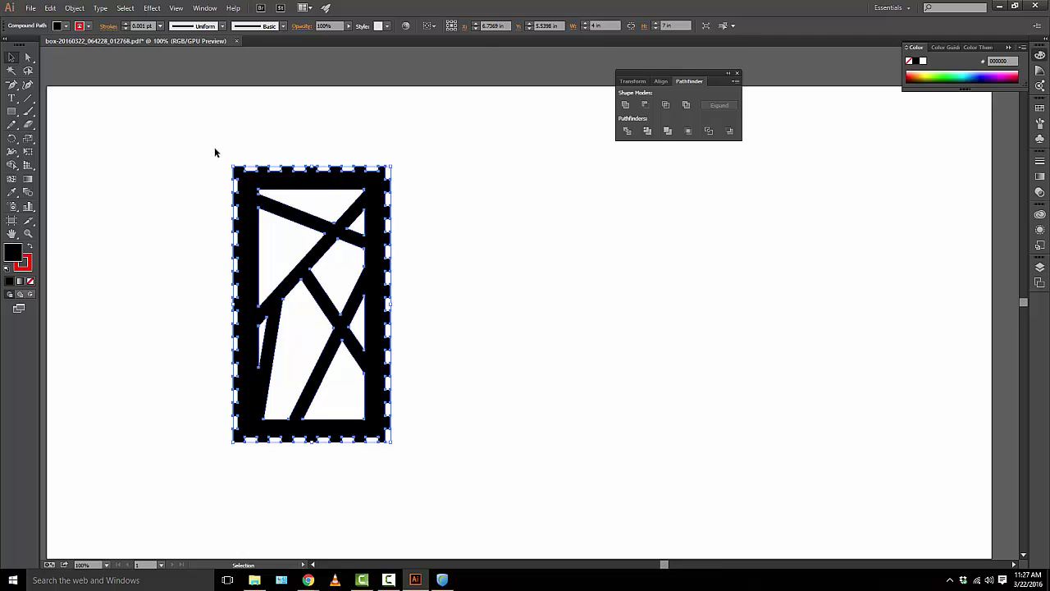
Reselect the panel and move it to the artboard's top-left corner.
{"action": "left_click", "coordinate": [214, 146]}
{"action": "left_click_drag", "start_coordinate": [242, 190], "coordinate": [445, 476]}
{"action": "left_click_drag", "start_coordinate": [254, 285], "coordinate": [127, 235]}
{"action": "left_click", "coordinate": [349, 174]}
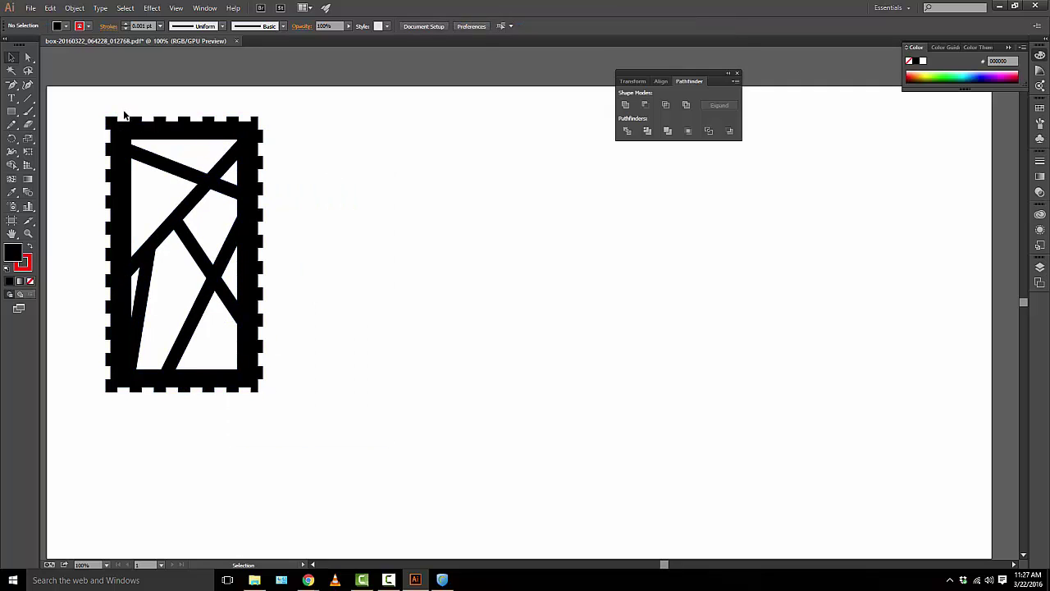
Select the whole lattice panel, reverting an accidental jump of the shape.
{"action": "left_click_drag", "start_coordinate": [92, 105], "coordinate": [309, 421]}
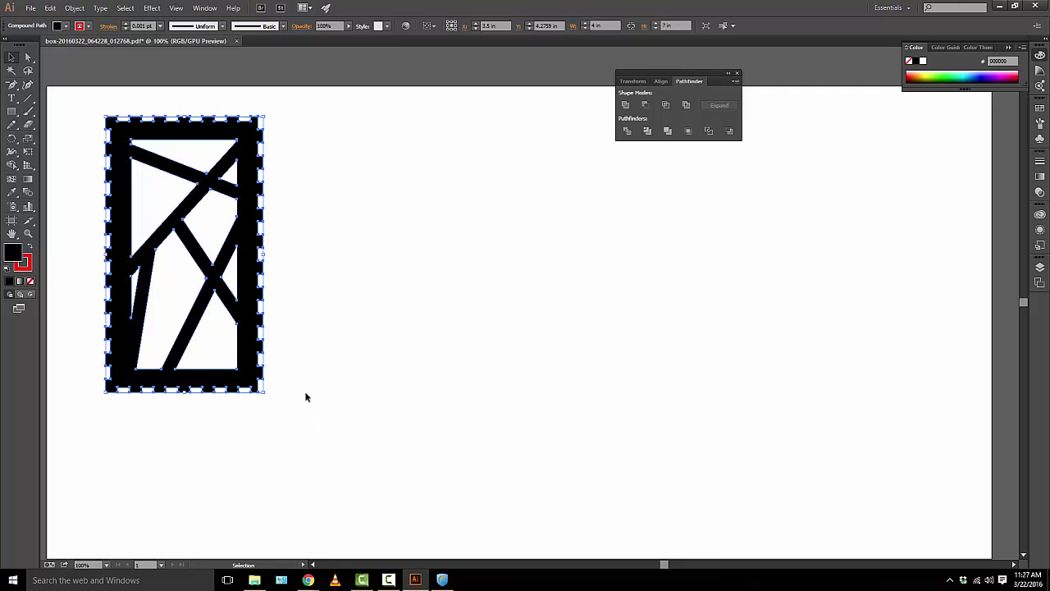
{"action": "left_click", "coordinate": [315, 142]}
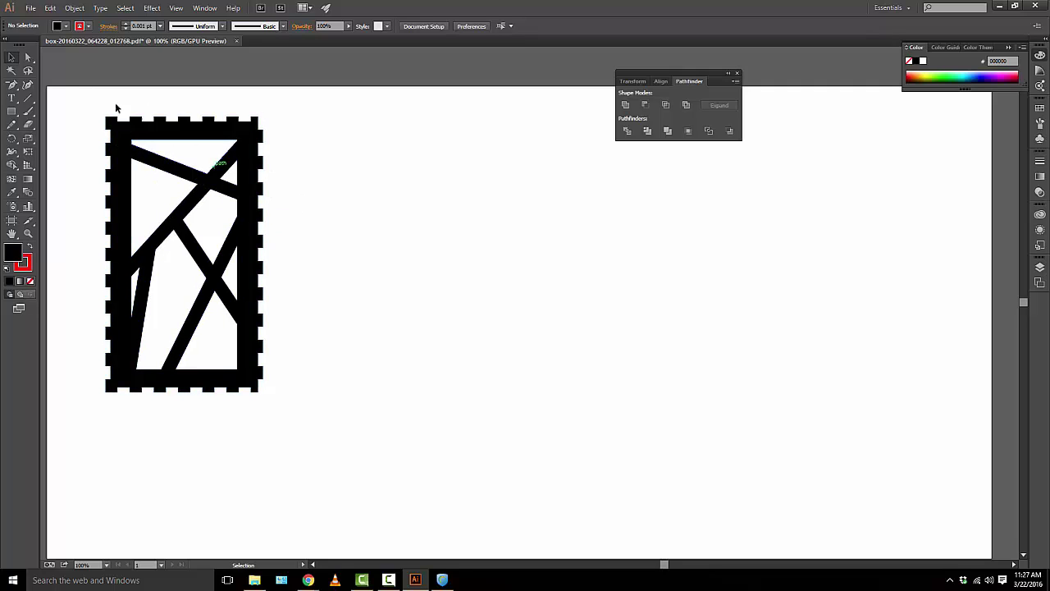
{"action": "left_click_drag", "start_coordinate": [87, 103], "coordinate": [323, 446]}
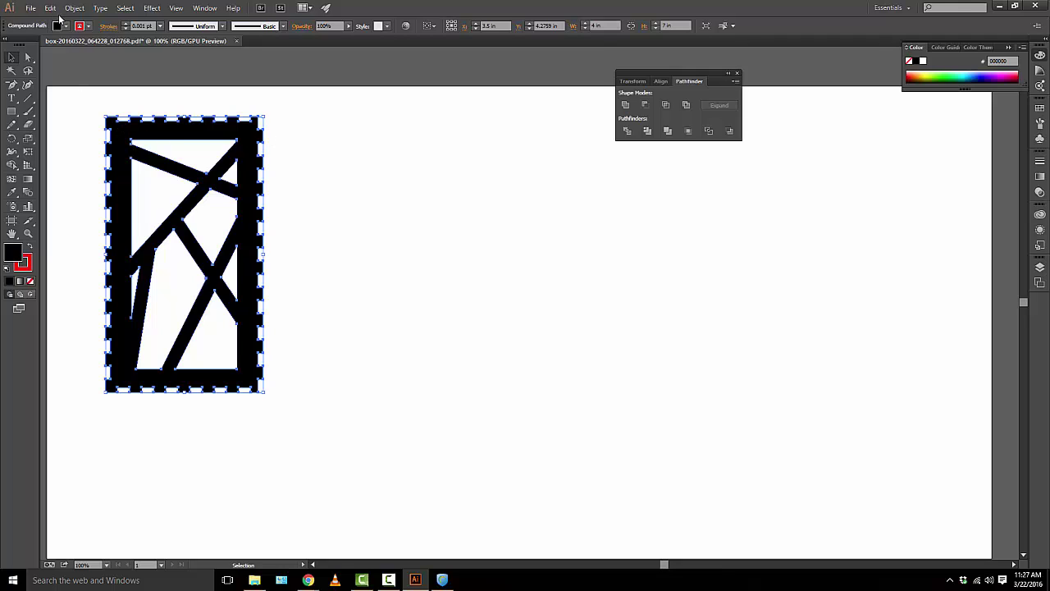
{"action": "key", "text": "ctrl+z"}
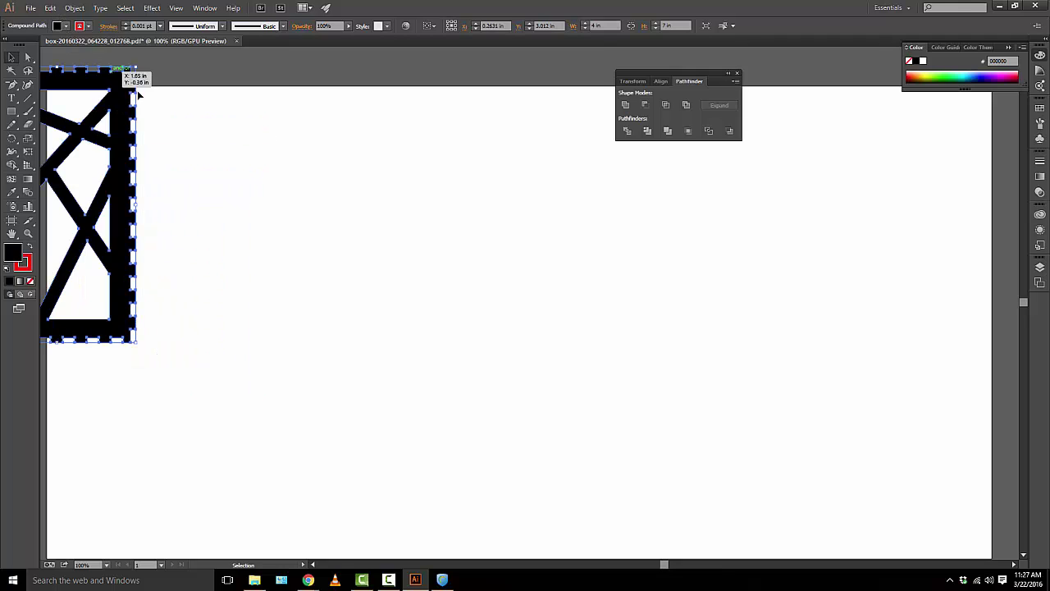
{"action": "key", "text": "ctrl+shift+z"}
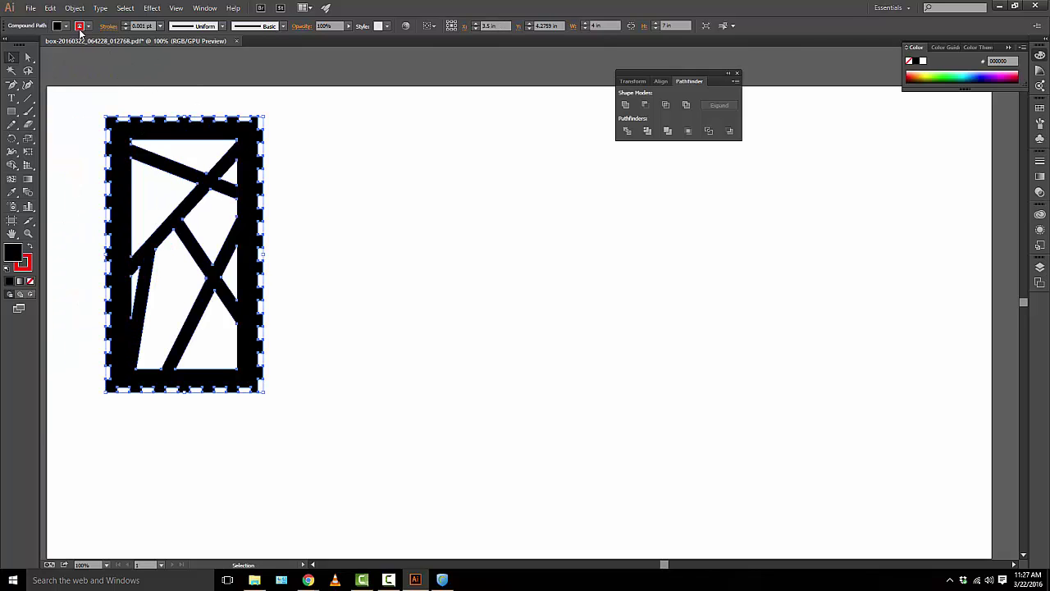
Paste three copies of the panel and line them up in a row beside the original.
{"action": "key", "text": "ctrl+v"}
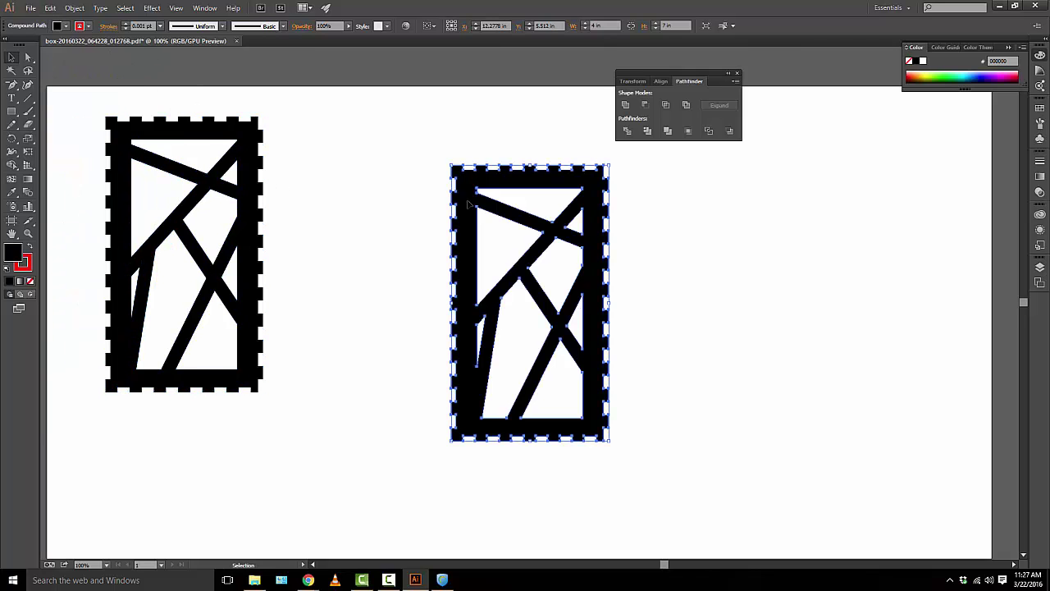
{"action": "left_click_drag", "start_coordinate": [456, 204], "coordinate": [278, 156]}
{"action": "key", "text": "ctrl+v"}
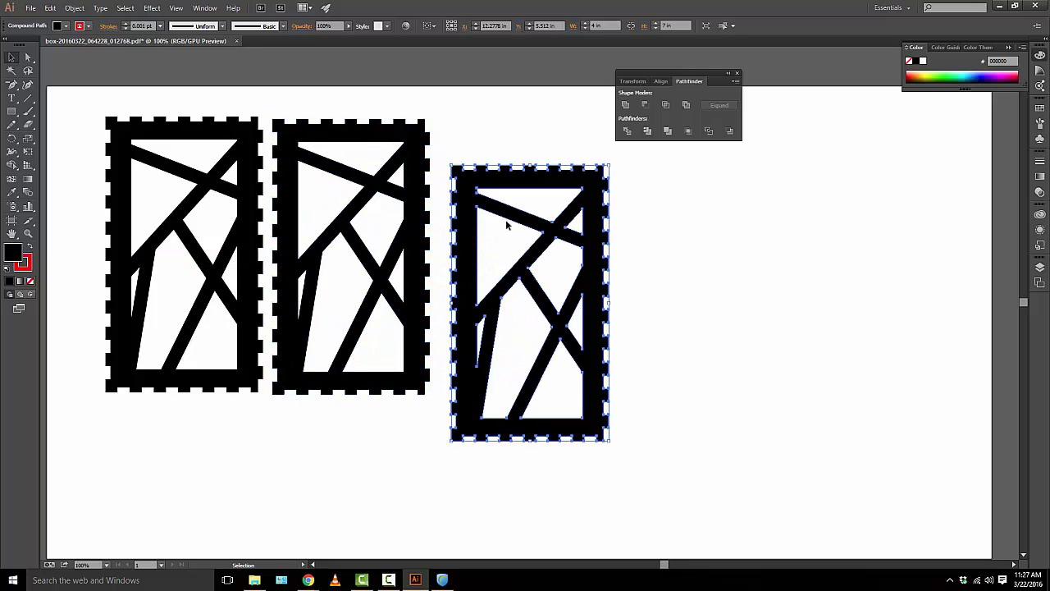
{"action": "left_click_drag", "start_coordinate": [478, 218], "coordinate": [471, 174]}
{"action": "key", "text": "ctrl+v"}
{"action": "left_click_drag", "start_coordinate": [591, 242], "coordinate": [747, 195]}
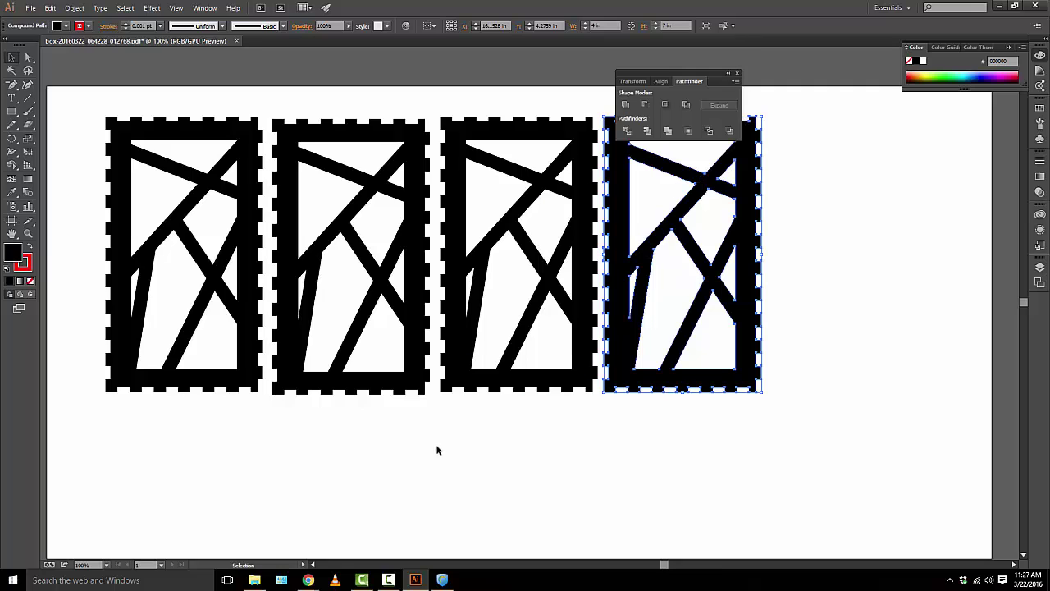
{"action": "scroll", "coordinate": [472, 394], "scroll_direction": "down", "scroll_amount": 2}
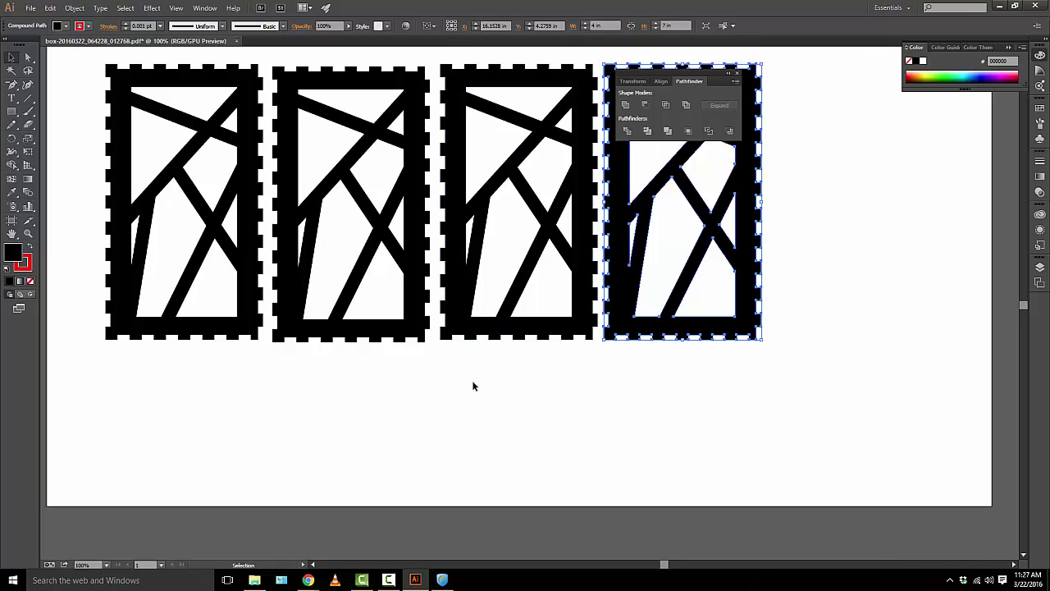
Use File > Save As to target the existing lantern.ai file in Downloads.
{"action": "scroll", "coordinate": [550, 379], "scroll_direction": "up", "scroll_amount": 2}
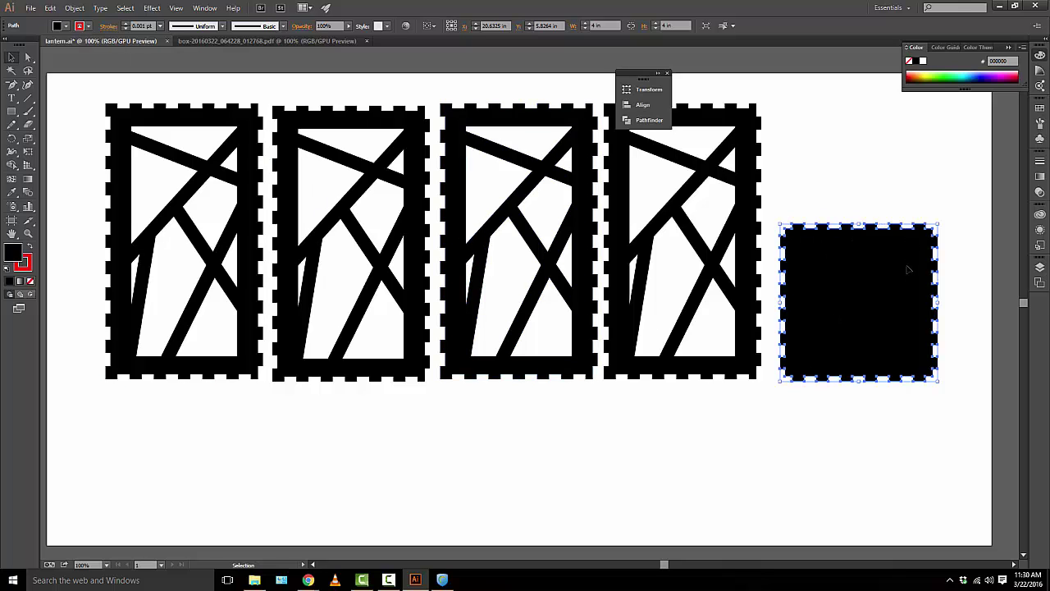
{"action": "left_click", "coordinate": [31, 8]}
{"action": "left_click", "coordinate": [69, 109]}
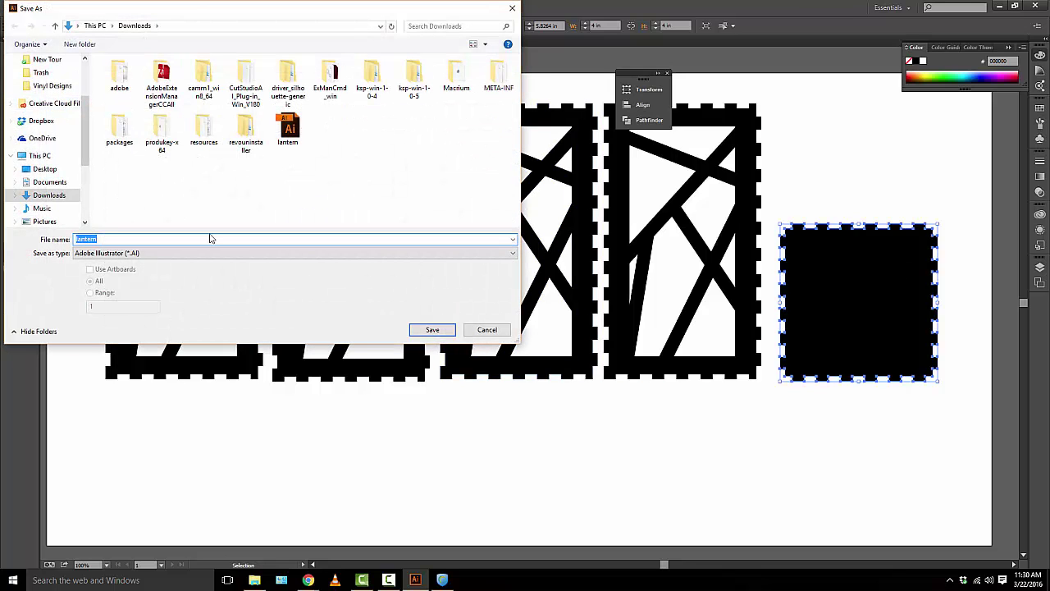
{"action": "left_click", "coordinate": [288, 128]}
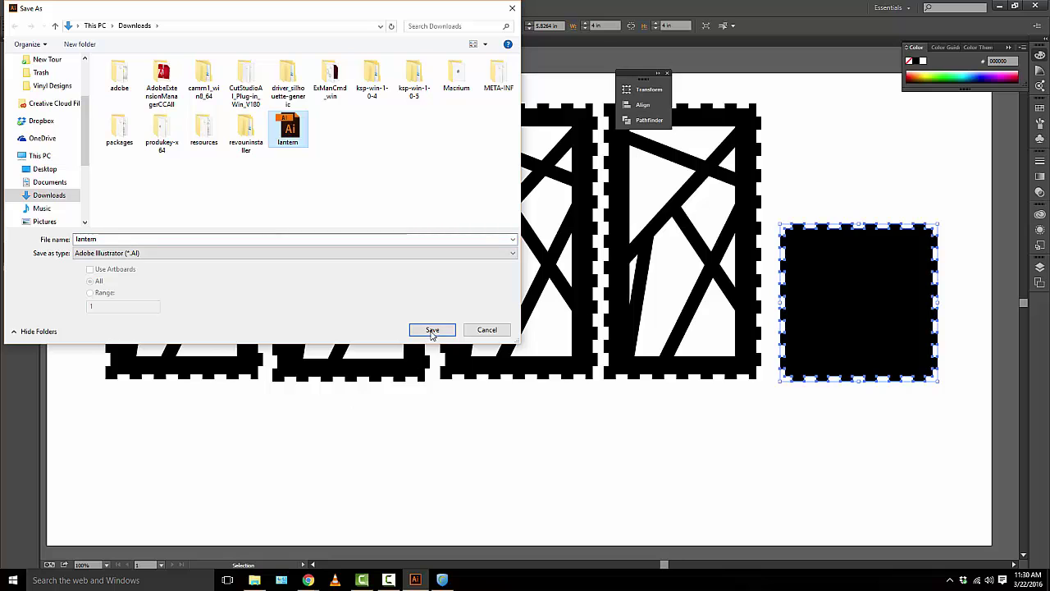